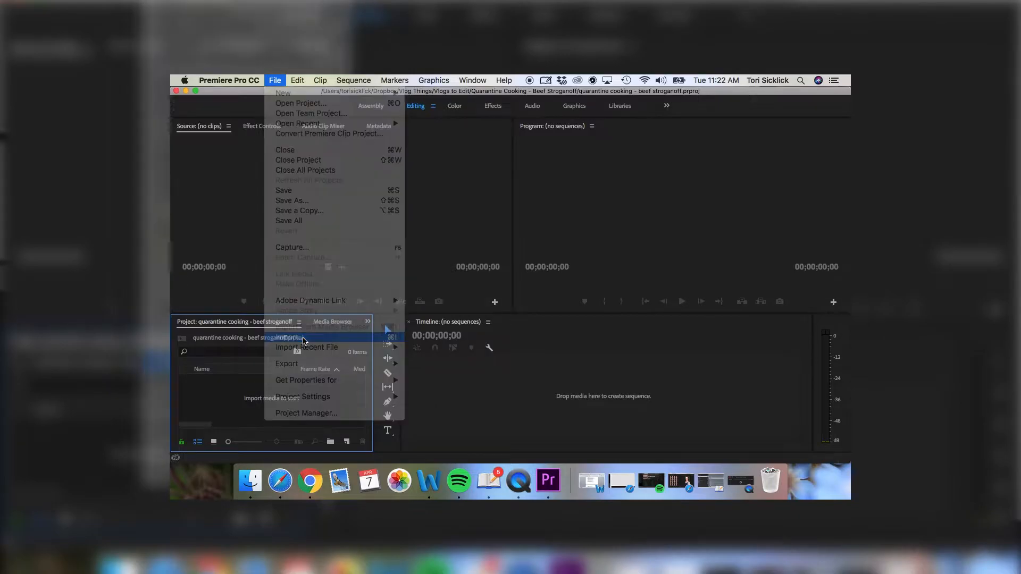
Import all the MVI footage clips, plus the PNG images and title card video from the Graphics folder, into the project.
key("super+a")
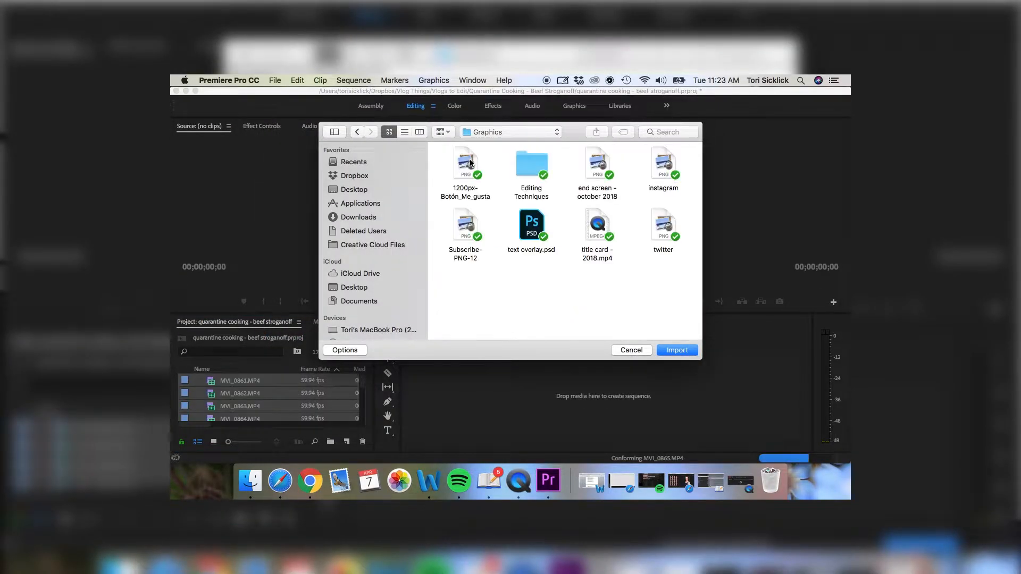
key("super+a")
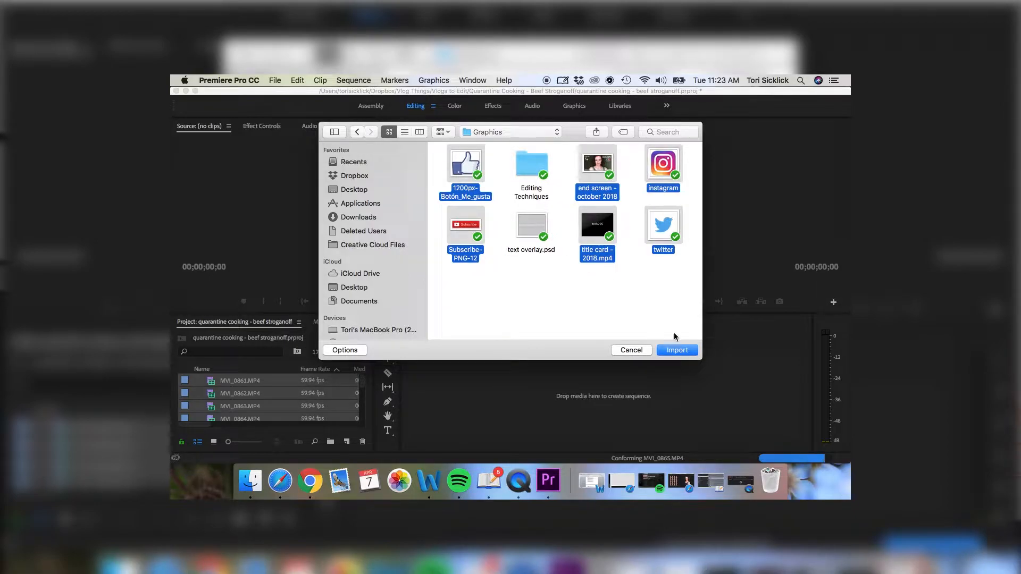
left_click(676, 350)
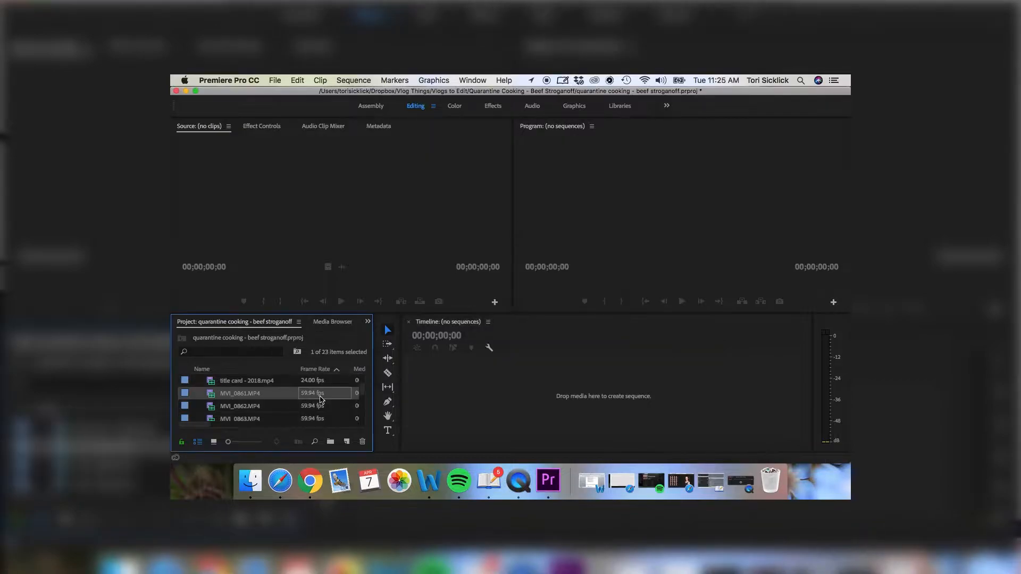
Open MVI_0861.MP4 in the source monitor and create a new sequence from it on the empty timeline.
double_click(319, 394)
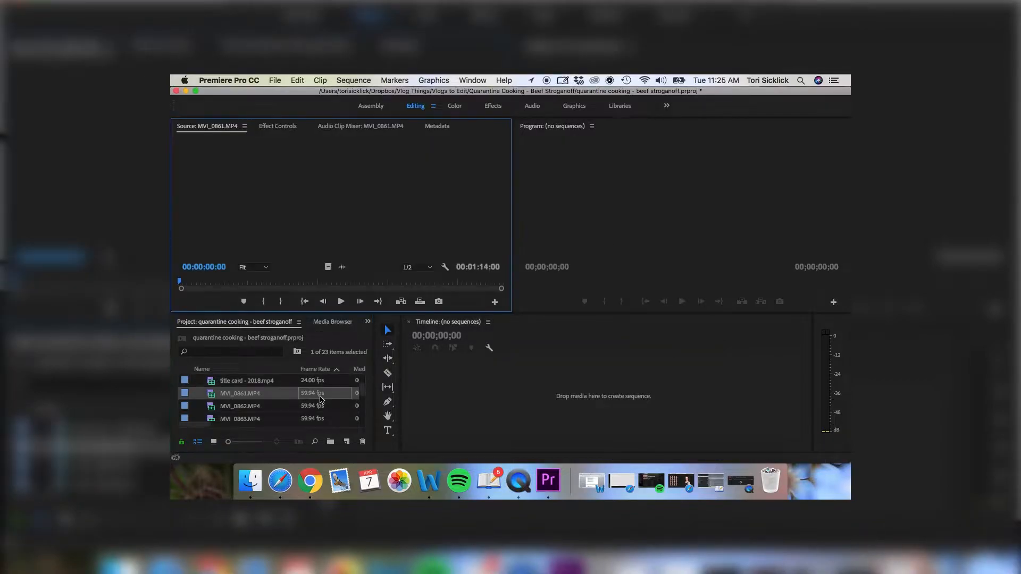
left_click(230, 398)
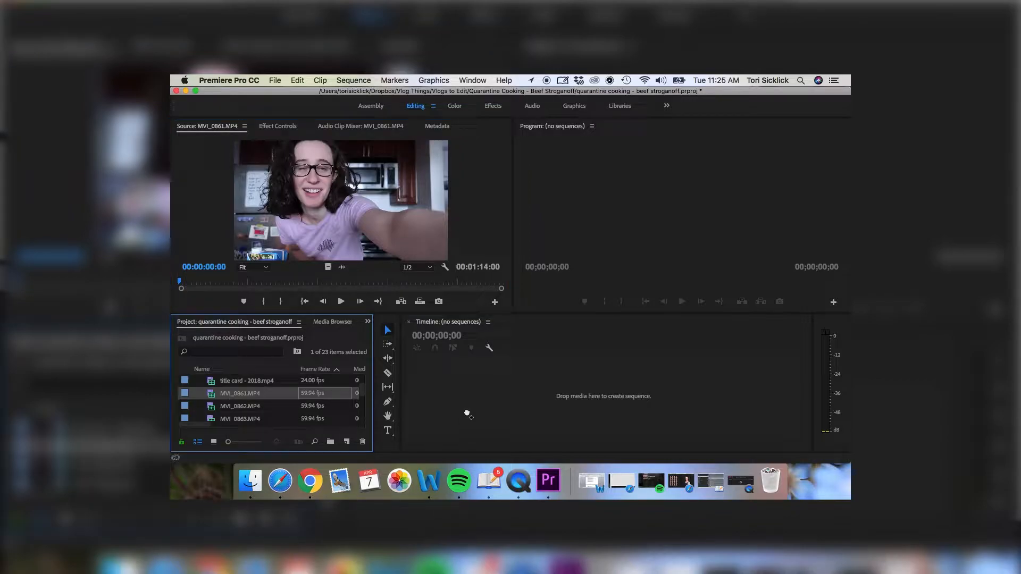
left_click_drag(468, 413, 467, 414)
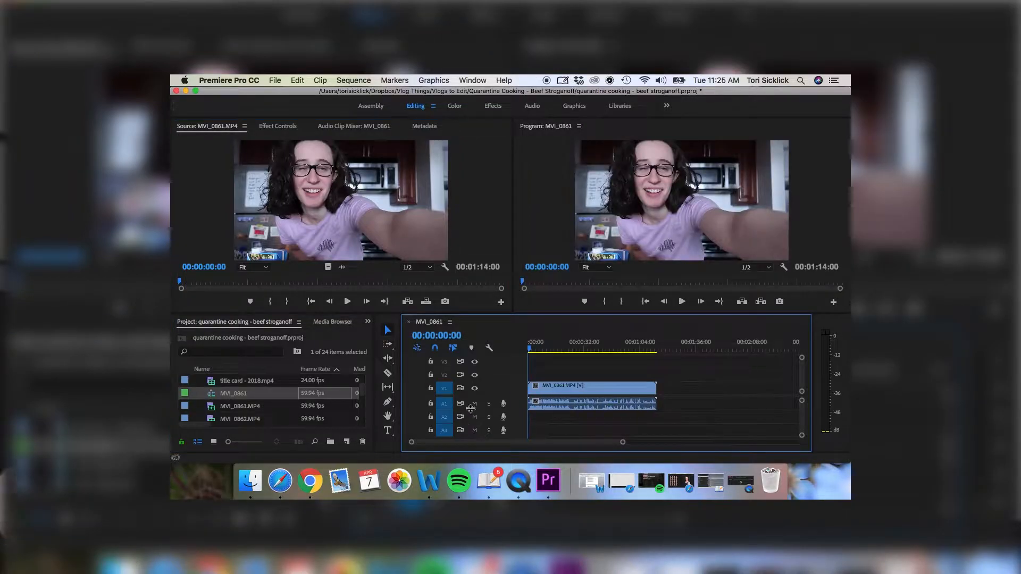
Place title card - 2018.mp4 at the start of the sequence and all the MVI clips directly after it.
left_click_drag(249, 384, 535, 386)
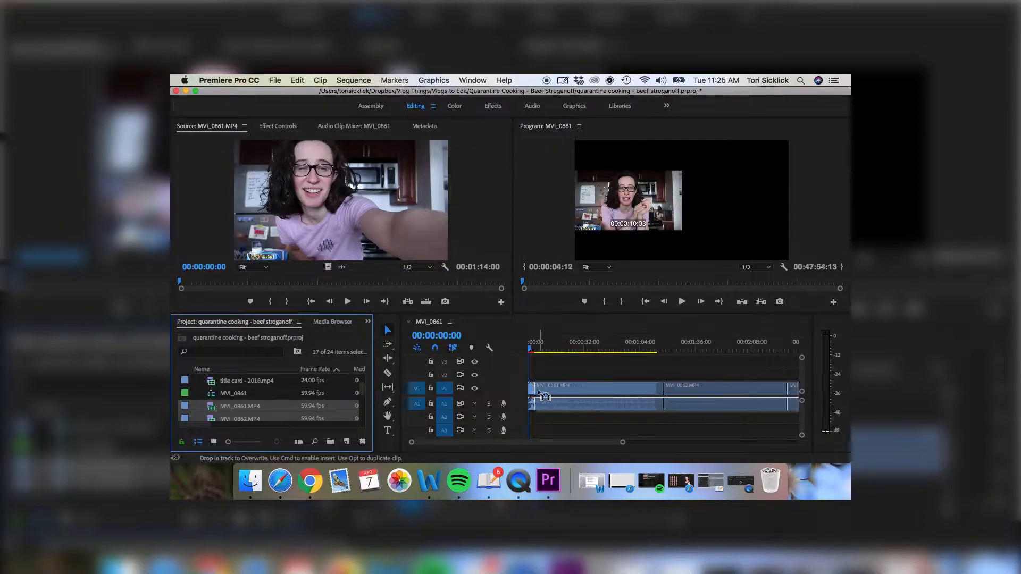
left_click_drag(538, 393, 539, 392)
key("minus")
key("minus")
key("minus")
key("minus")
key("minus")
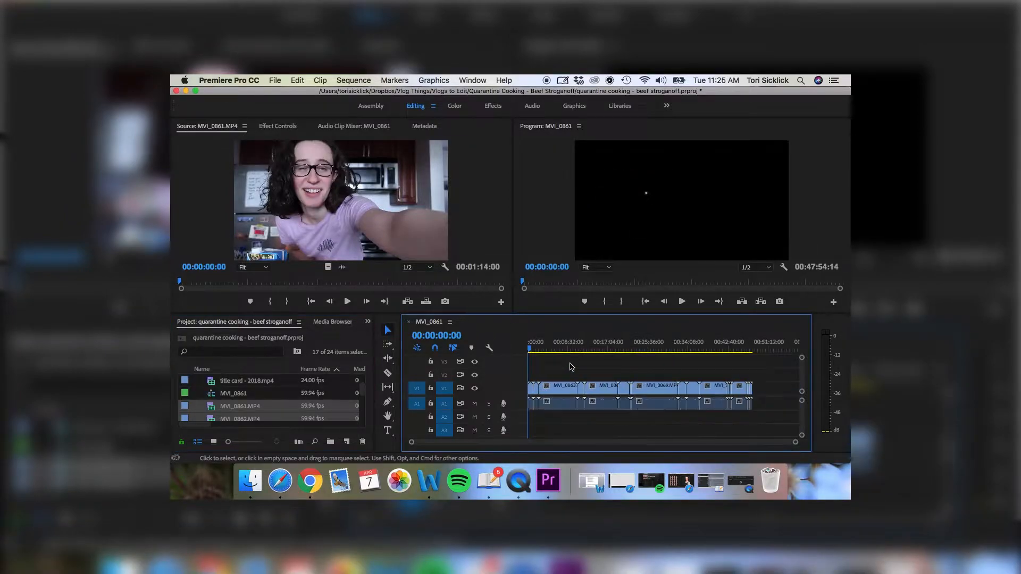
Add the end screen - october 2018 image on V1 directly after the last clip and extend it to about 20 seconds.
left_click_drag(530, 349, 752, 359)
key("equal")
key("equal")
key("equal")
key("equal")
key("equal")
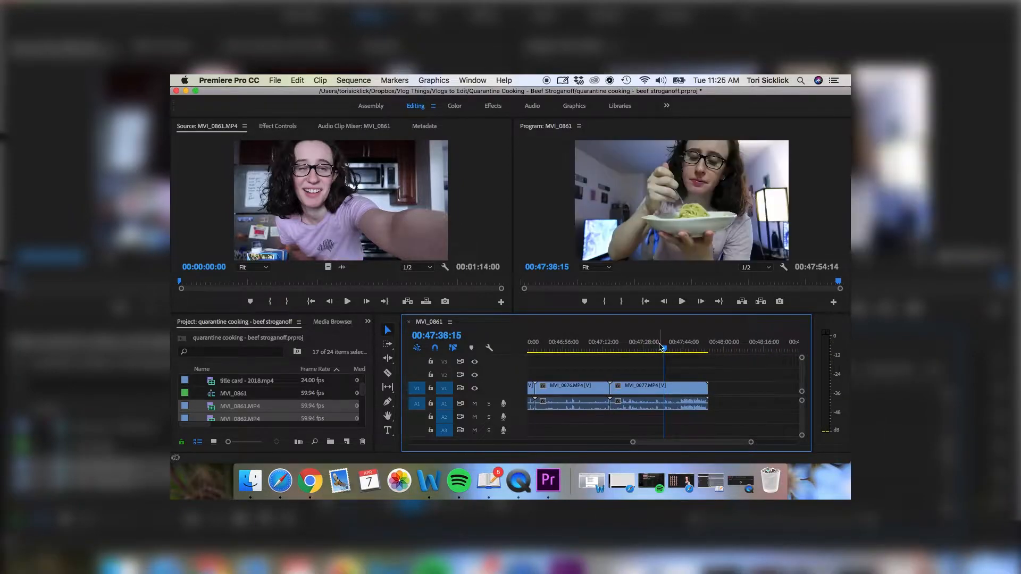
scroll(292, 387, "down", 3)
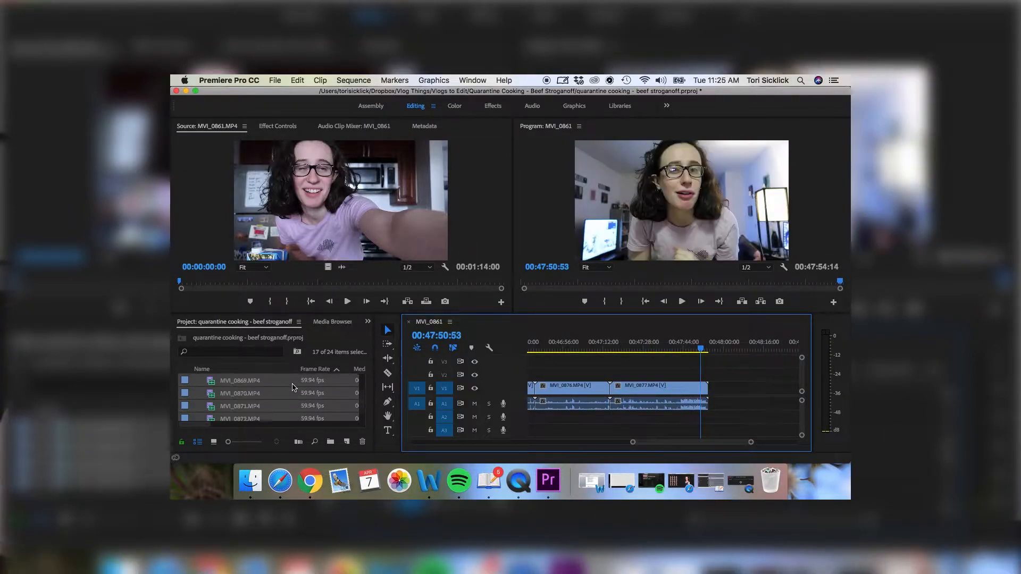
scroll(292, 387, "right", 2)
scroll(291, 387, "down", 3)
scroll(292, 387, "right", 1)
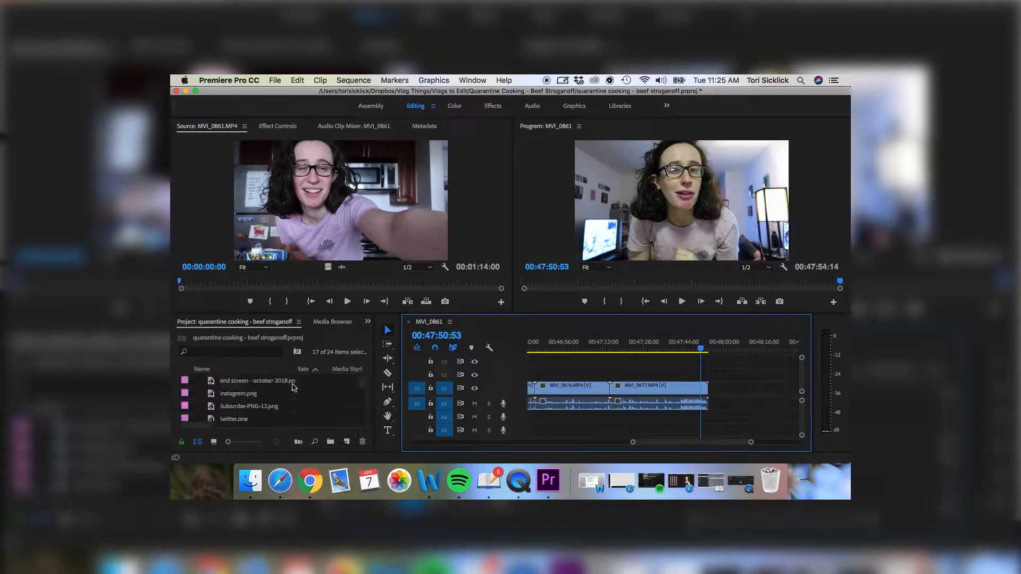
scroll(292, 387, "up", 1)
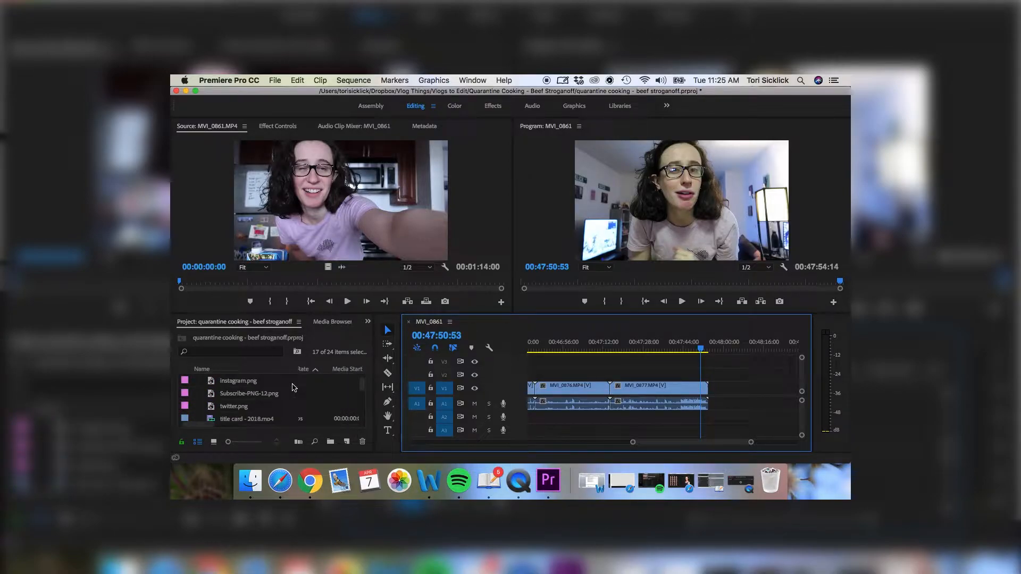
scroll(292, 387, "up", 2)
left_click_drag(234, 396, 717, 395)
scroll(664, 393, "right", 2)
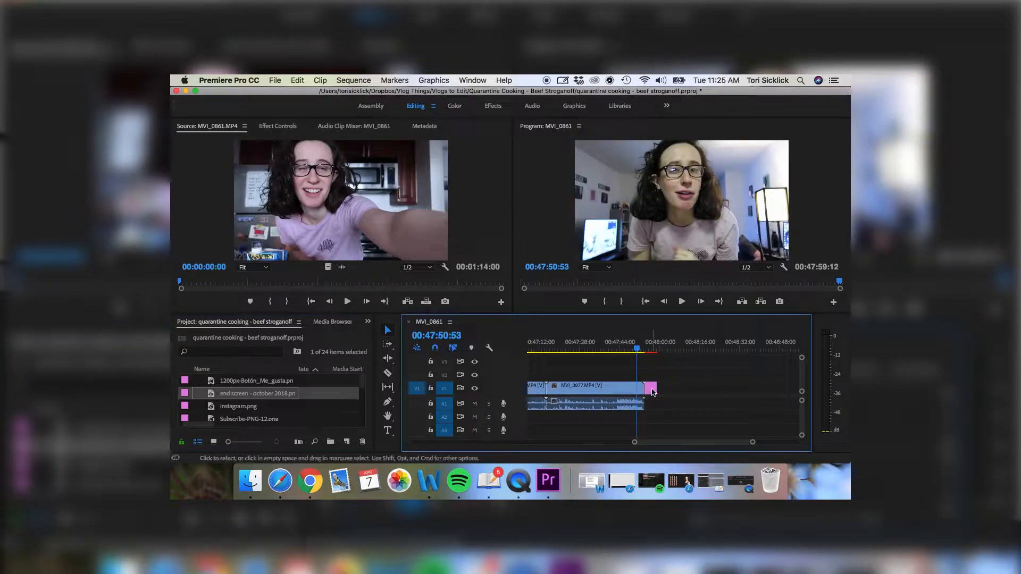
left_click_drag(653, 389, 697, 388)
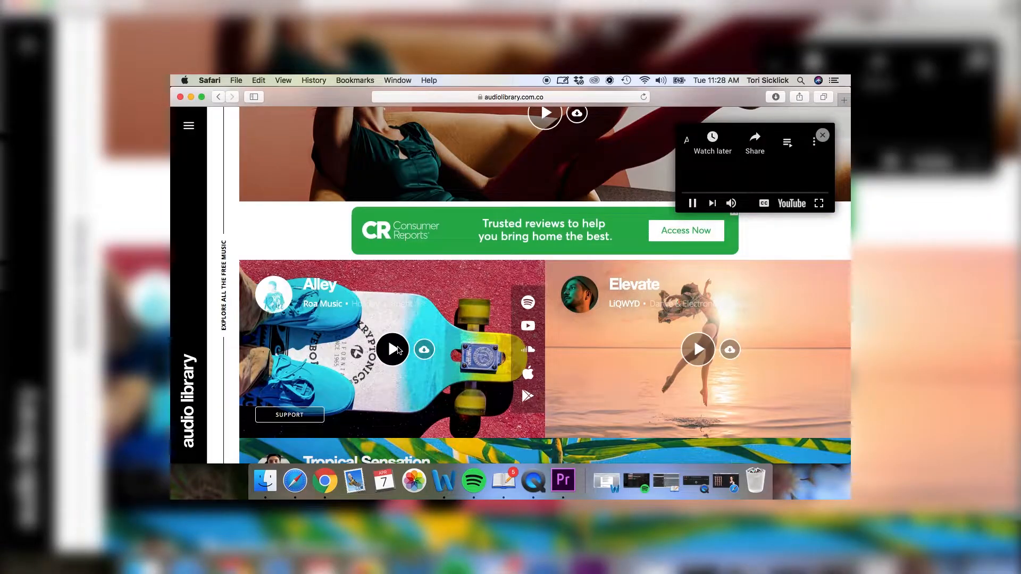
Preview the song Alley by Roa Music on the Audio Library site, skipping to about the middle of the track.
left_click(394, 349)
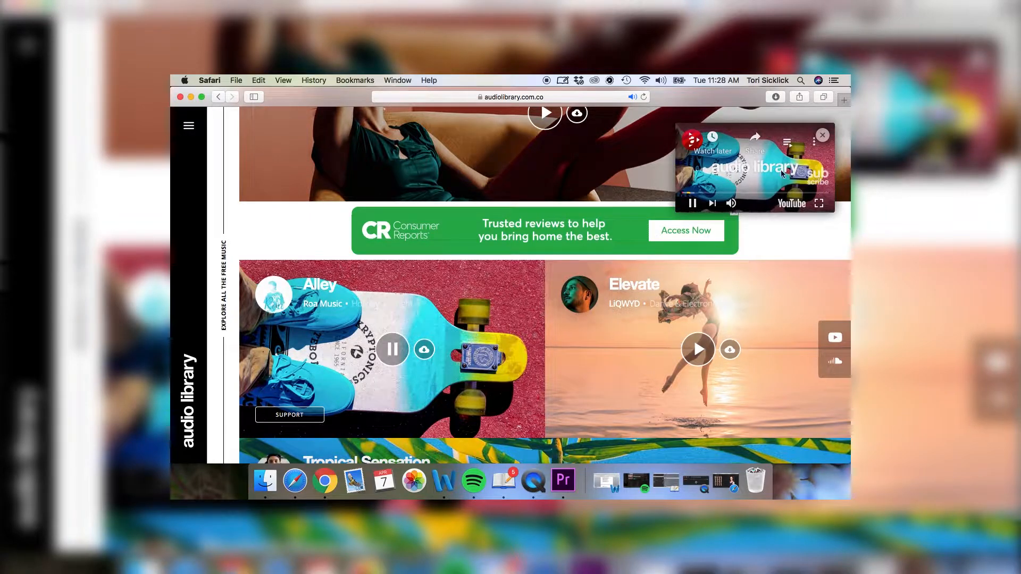
left_click(754, 192)
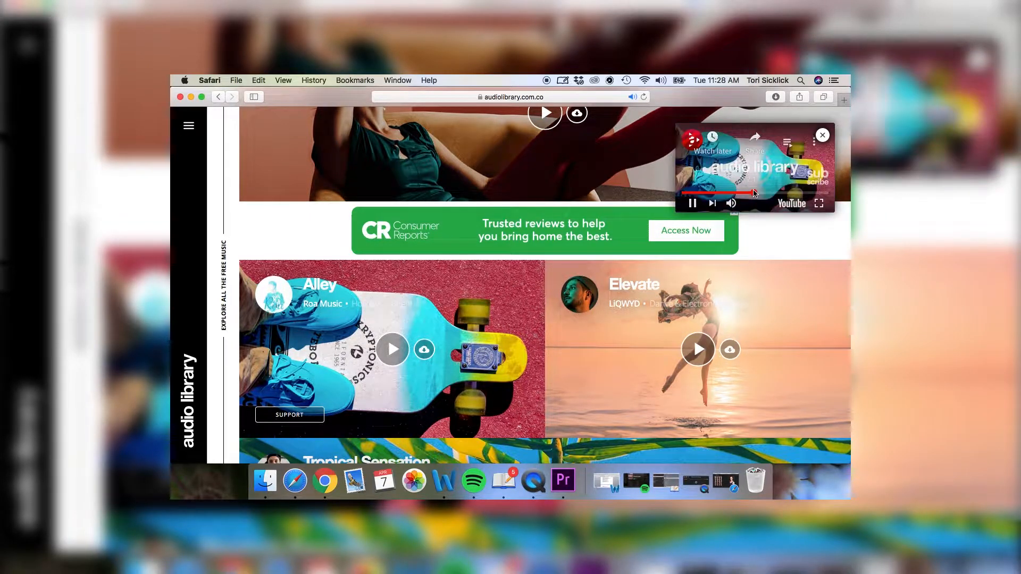
scroll(664, 224, "down", 2)
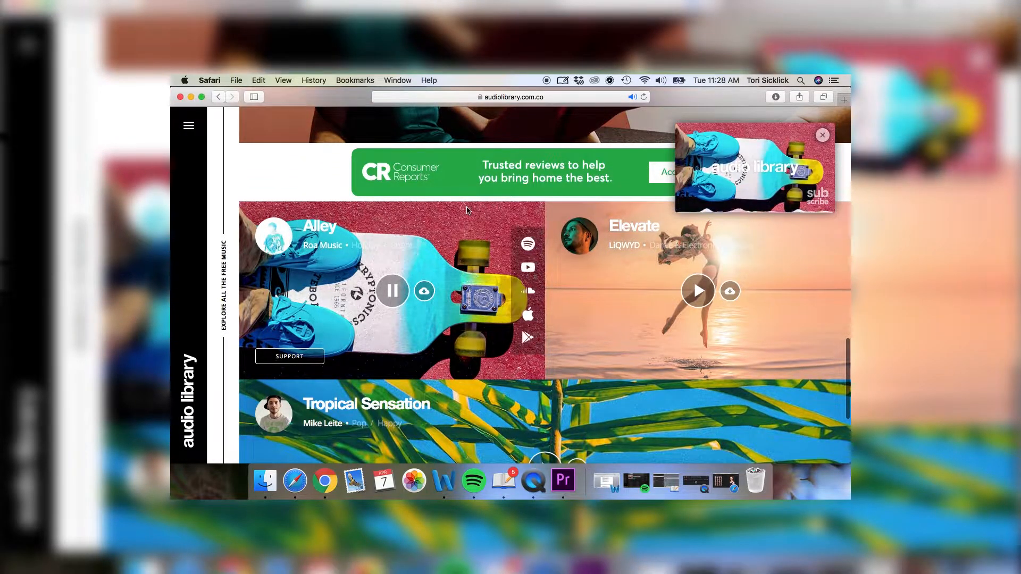
Copy the license credit from Alley's download options and look through Music Copyrights.docx in Word for a place for it.
left_click(424, 291)
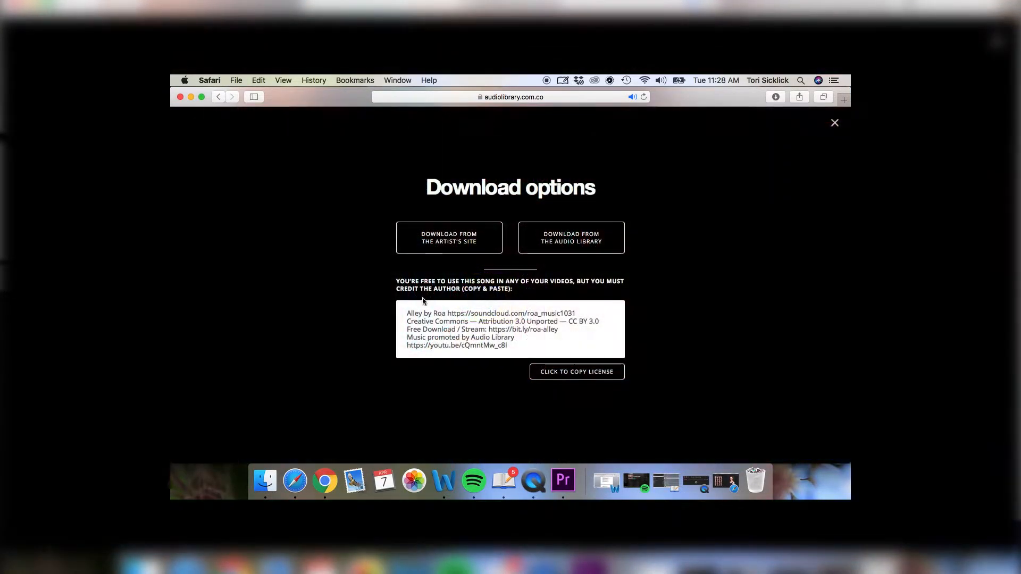
left_click(567, 378)
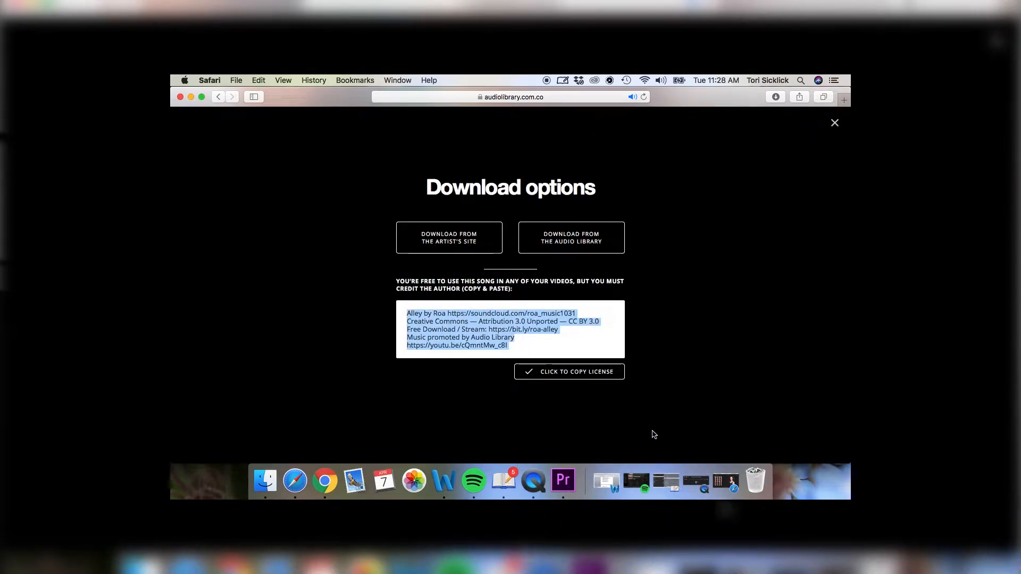
left_click(606, 481)
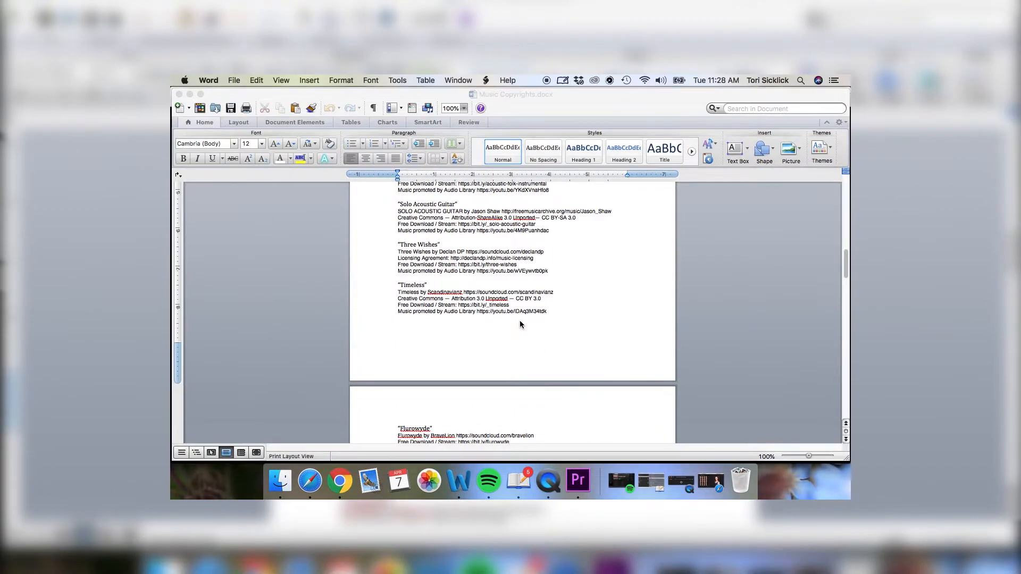
scroll(520, 323, "down", 20)
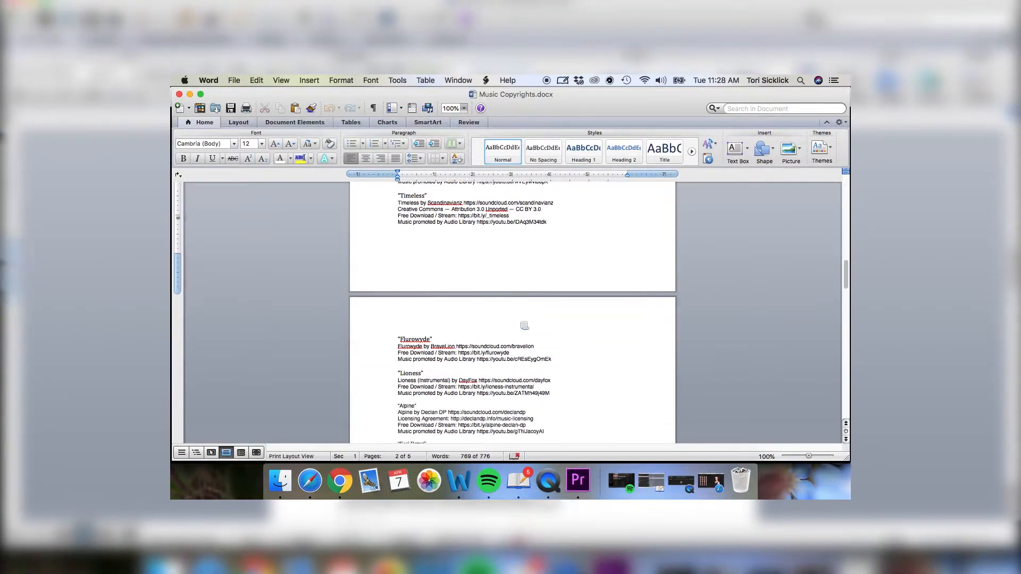
scroll(520, 321, "up", 3)
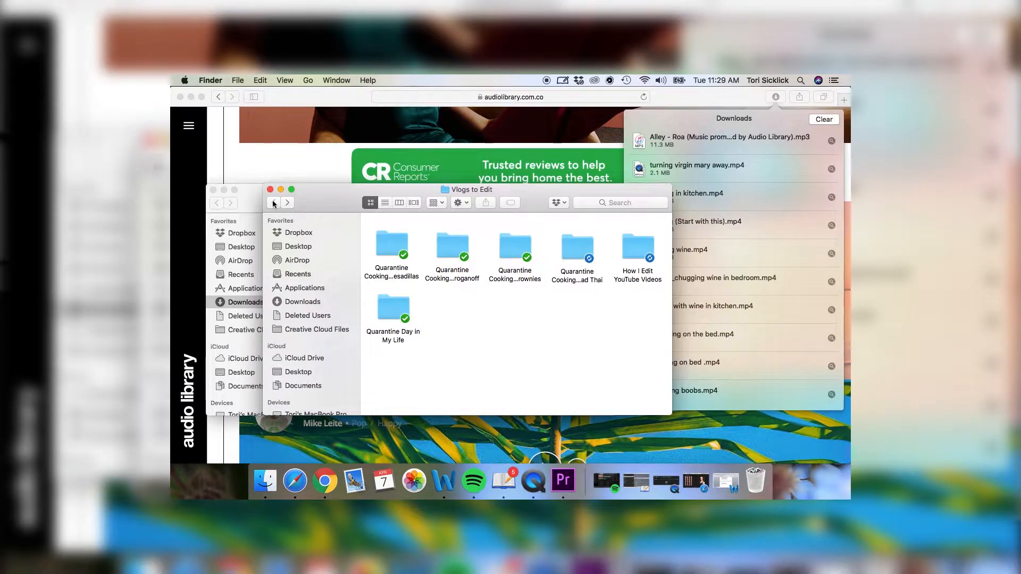
Open the Sound Files folder in Finder to file the downloaded Alley track there.
left_click(273, 204)
double_click(401, 243)
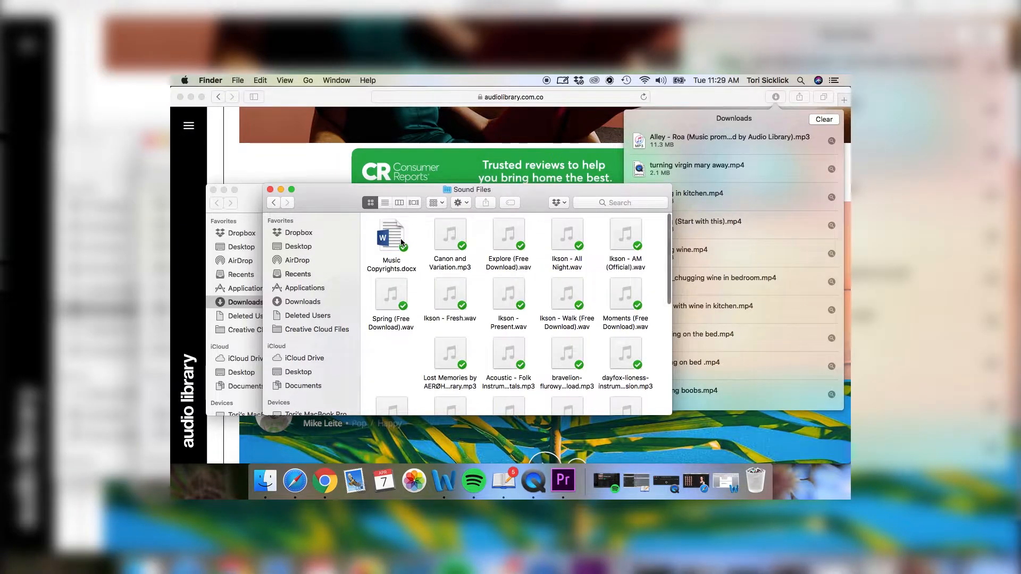
left_click(274, 203)
left_click_drag(315, 207, 474, 398)
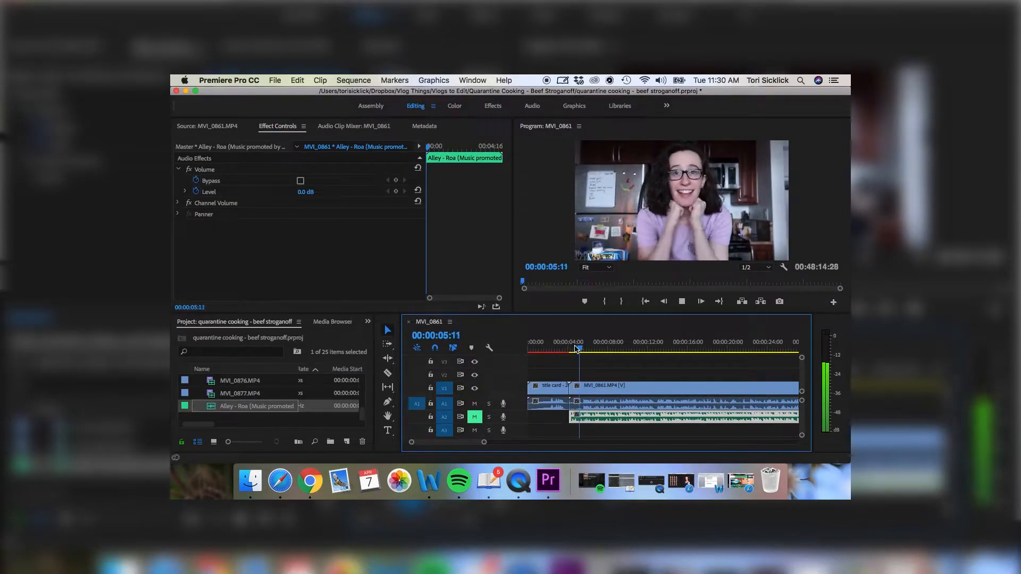
Trim the start of MVI_0861.MP4 to 00:00:05:36 and ripple delete the gap left after the title card.
scroll(575, 349, "up", 5)
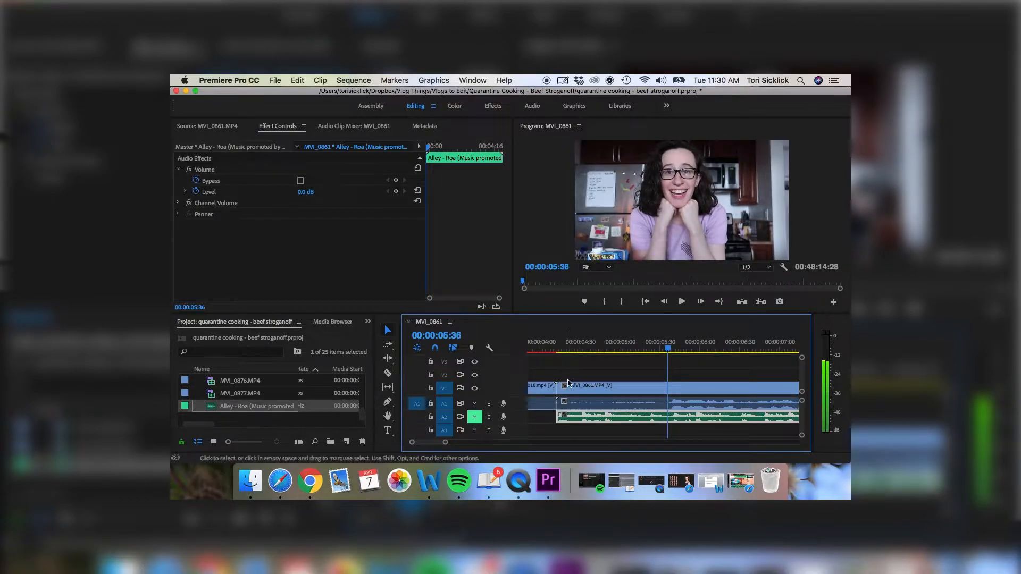
left_click_drag(558, 385, 668, 385)
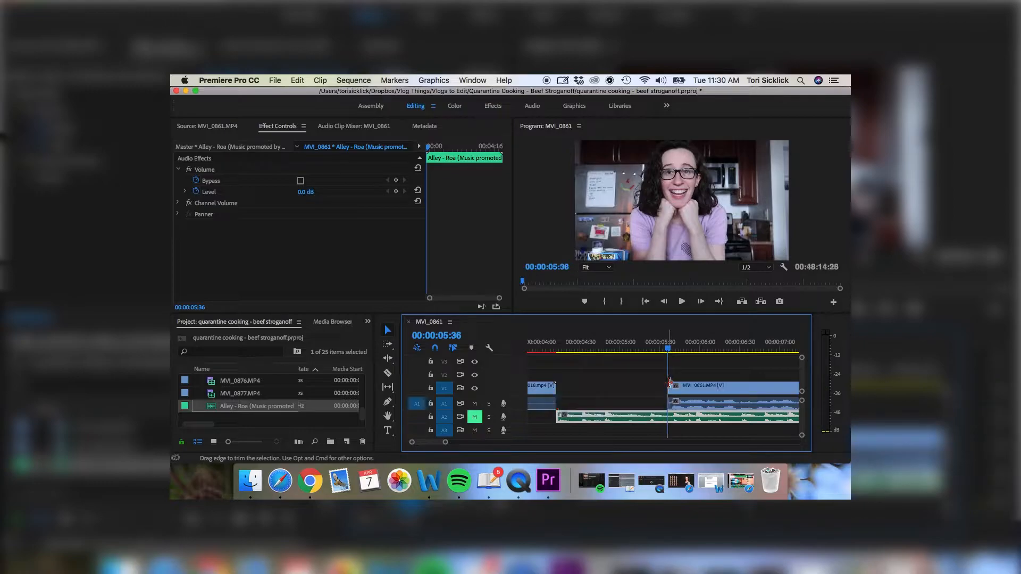
right_click(600, 394)
left_click(632, 401)
Play back the cut between the title card and MVI_0861.MP4 from 00:00:04:12 to check it.
left_click(549, 347)
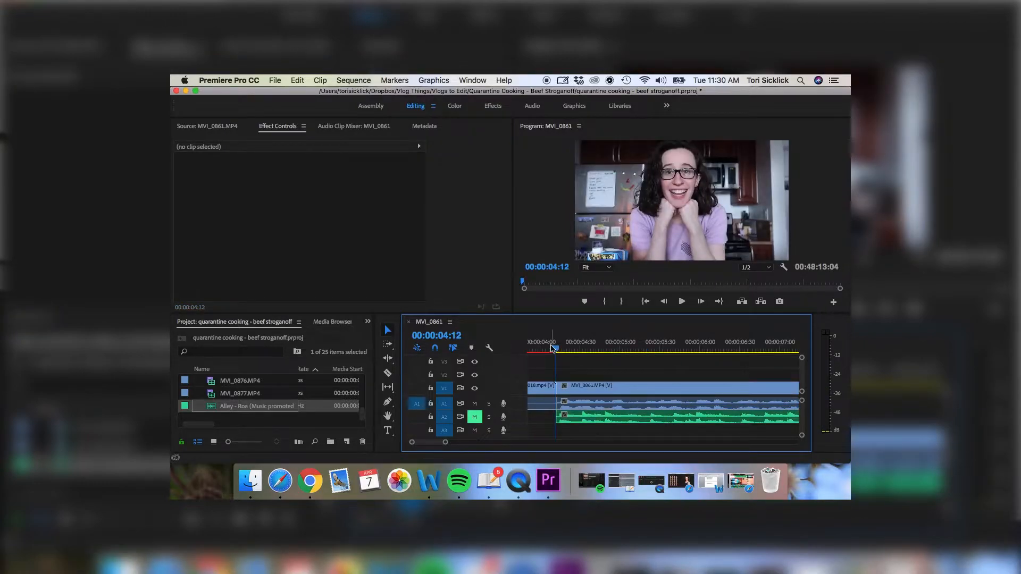
key("space")
key("space")
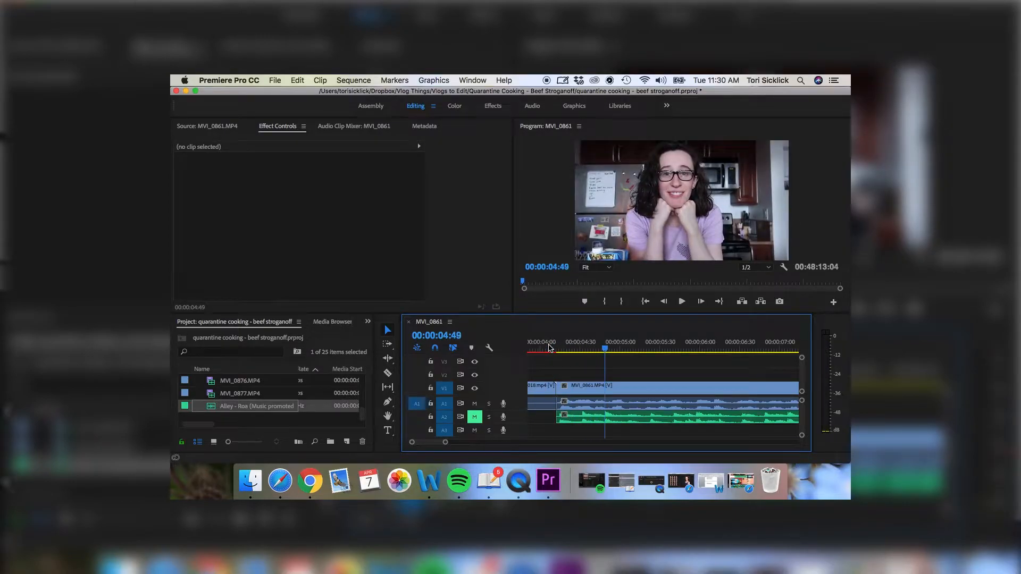
key("minus")
left_click(602, 345)
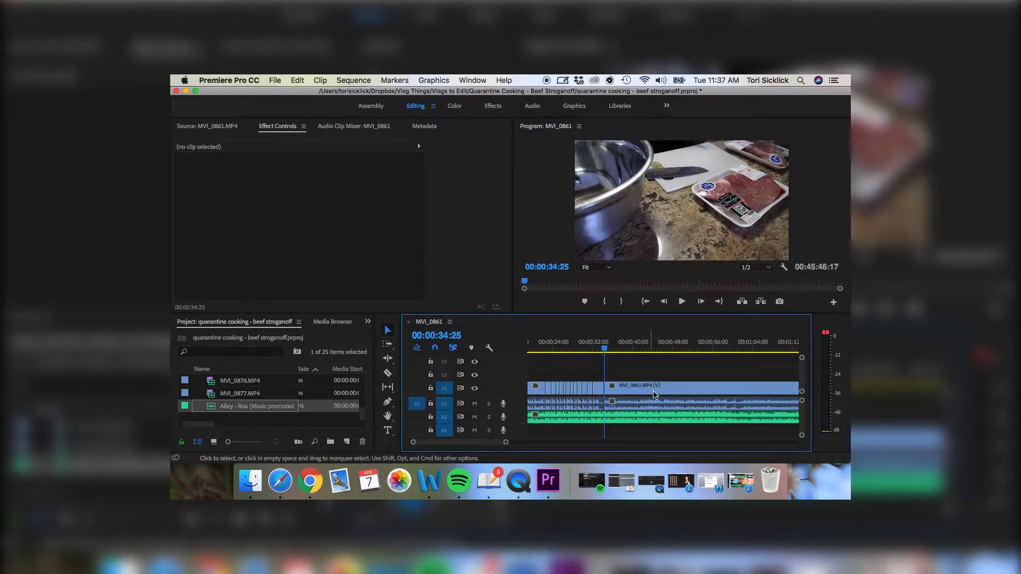
Unlink MVI_0863.MP4 on the timeline, delete its audio, and play the section with only the music.
right_click(654, 395)
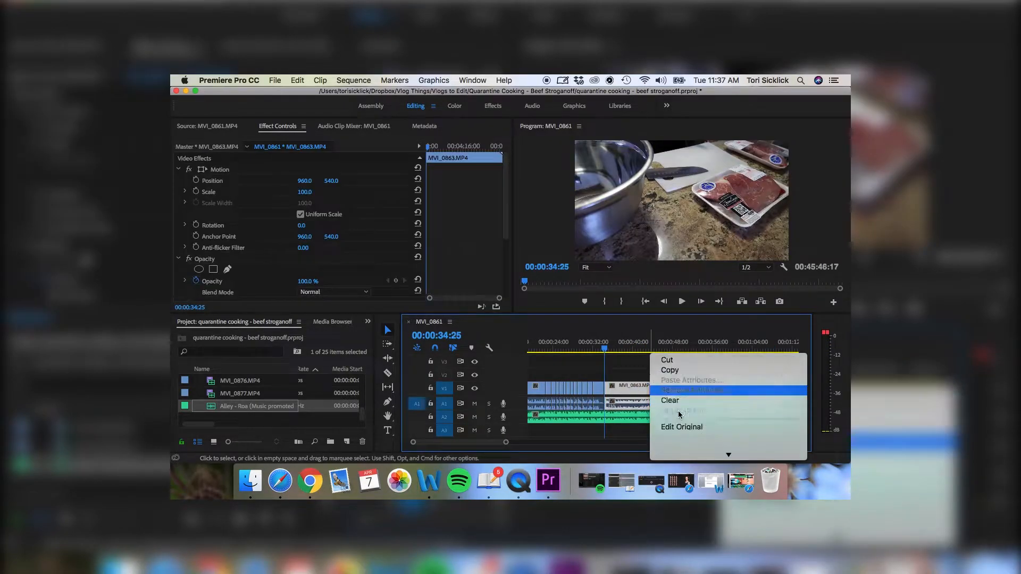
left_click(669, 384)
key("Delete")
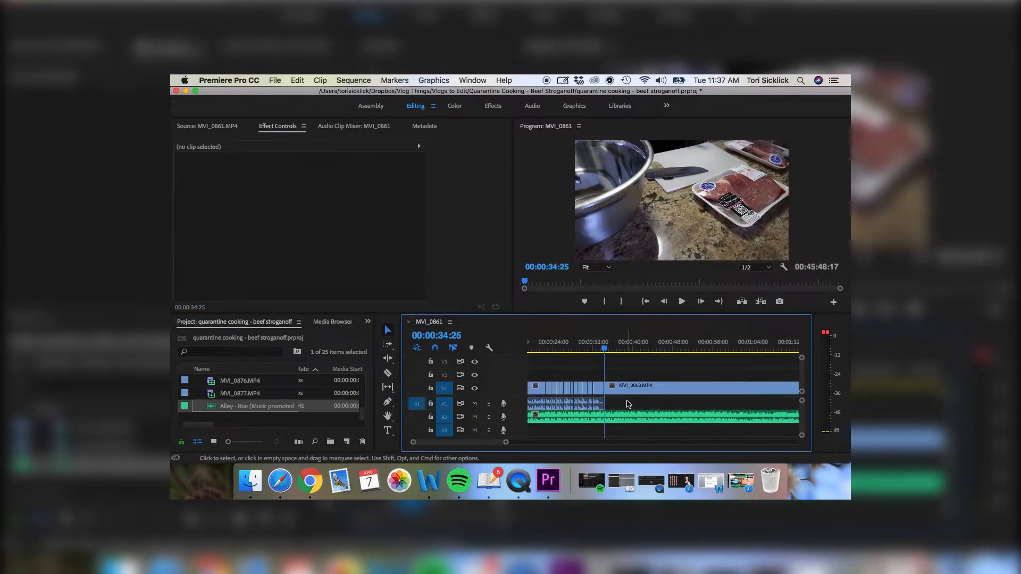
key("space")
key("minus")
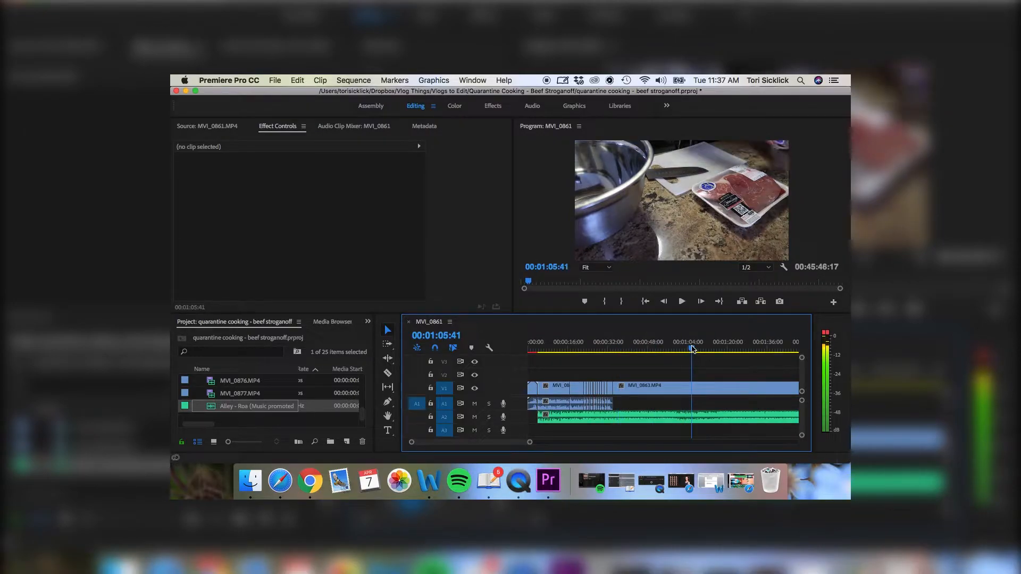
Unlink the MVI_0865.MP4 clip's video from its audio and delete the audio part.
right_click(637, 393)
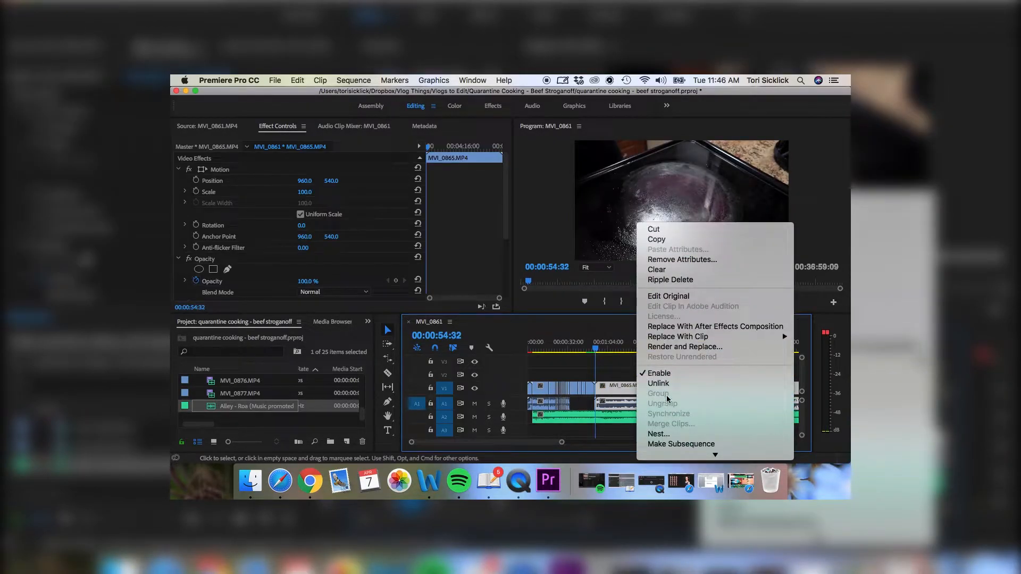
left_click(666, 388)
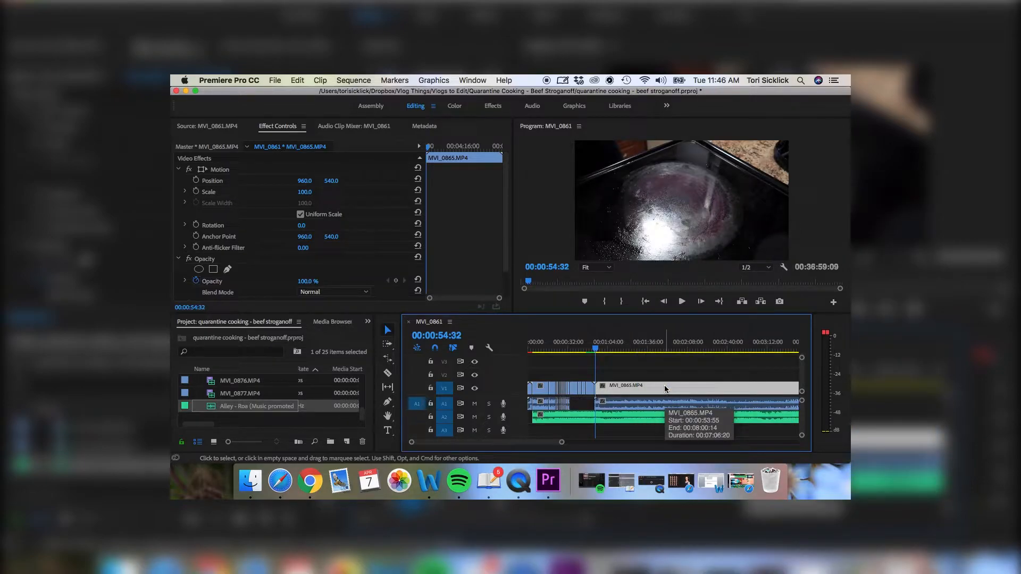
left_click(649, 403)
key("Delete")
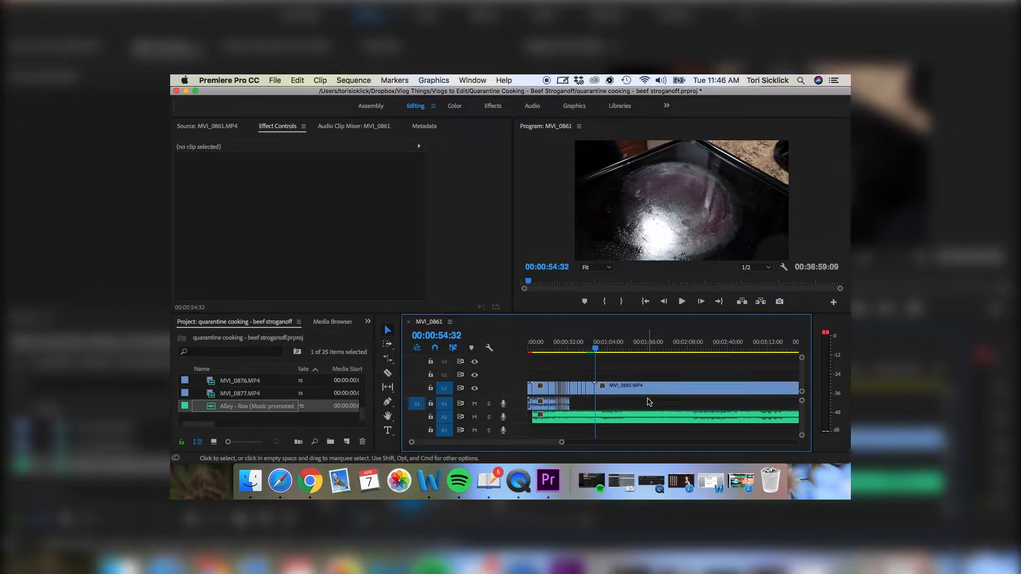
Play the timeline from 00:00:54:32 through MVI_0865.MP4 to review the butter footage with only the music.
key("equal")
key("equal")
key("space")
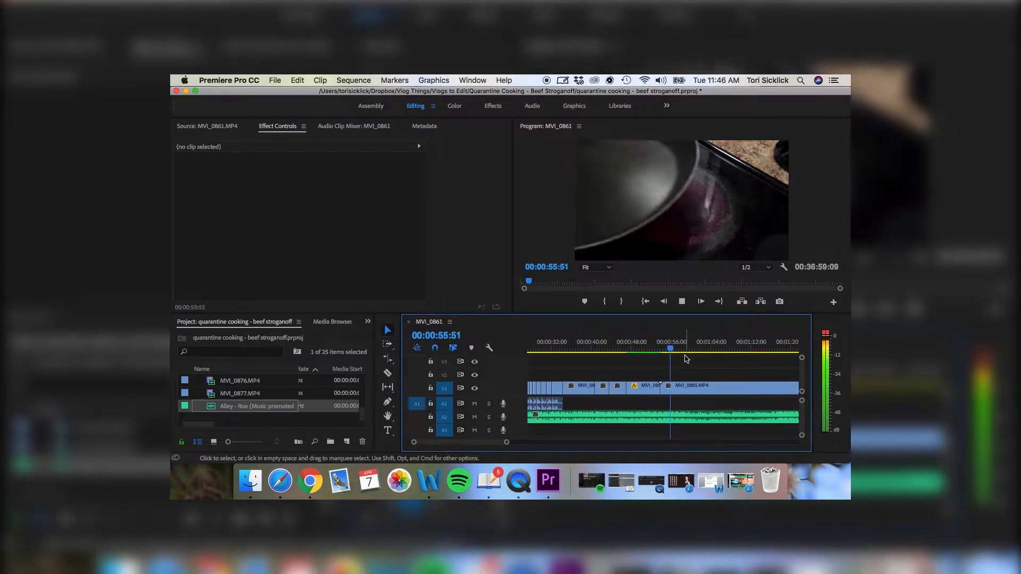
key("space")
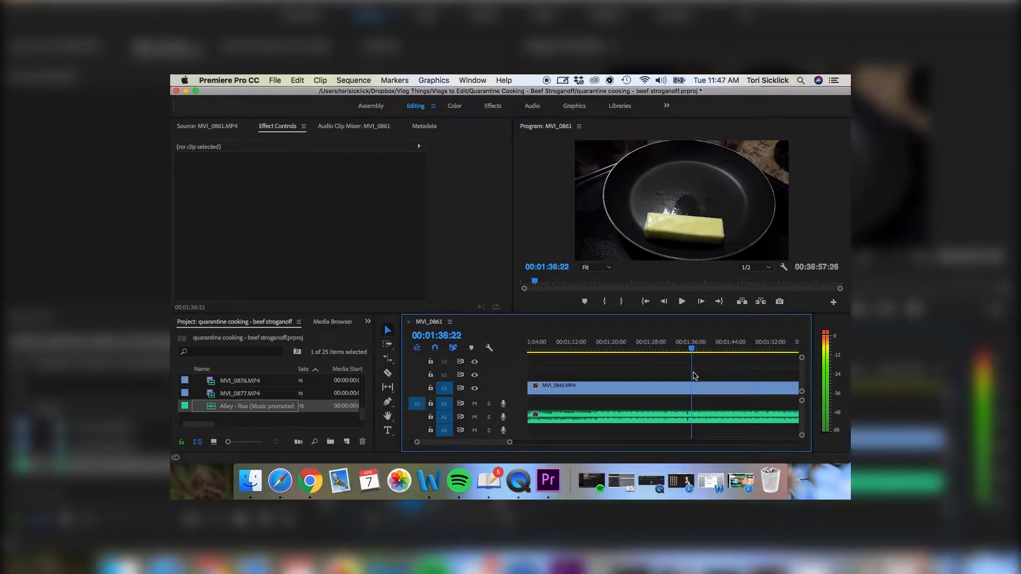
left_click_drag(694, 373, 671, 374)
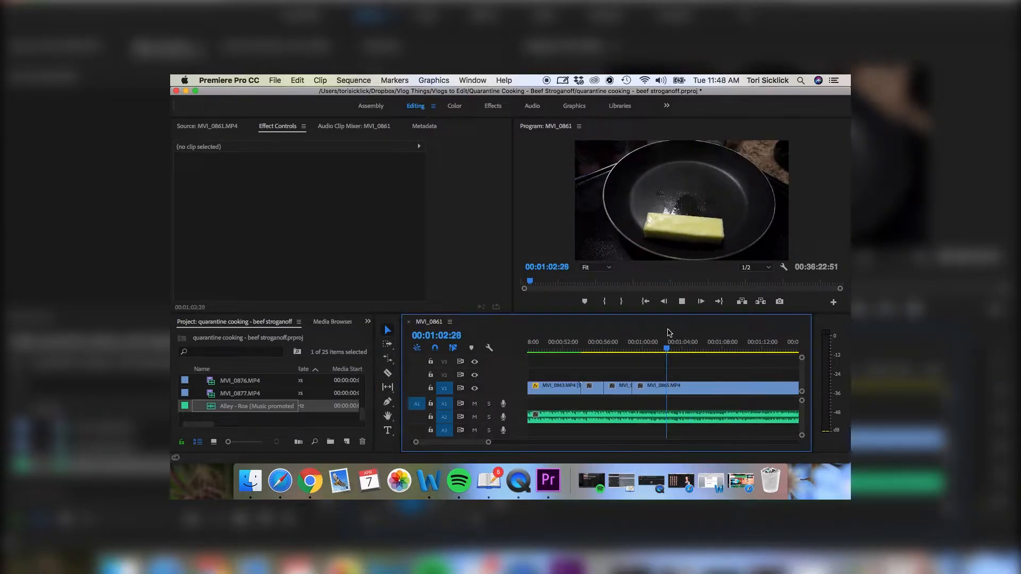
Play the start of MVI_0865.MP4 with the music and add a sequence marker at 00:01:03:36.
key("space")
key("m")
key("space")
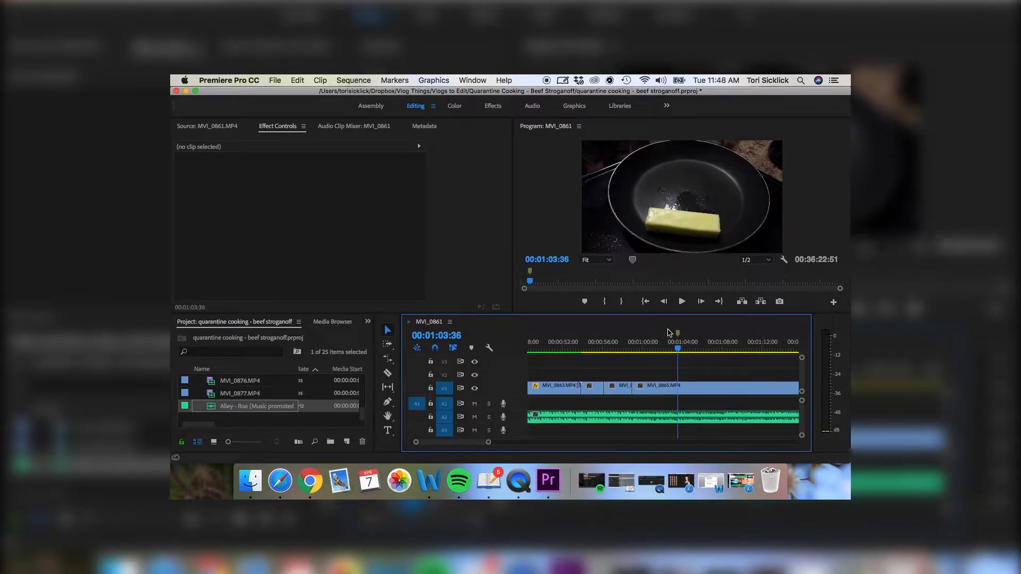
Find the end of the butter stirring in MVI_0865.MP4 and split the clip at 00:04:10:53 with the Razor tool.
key("minus")
key("minus")
key("minus")
key("minus")
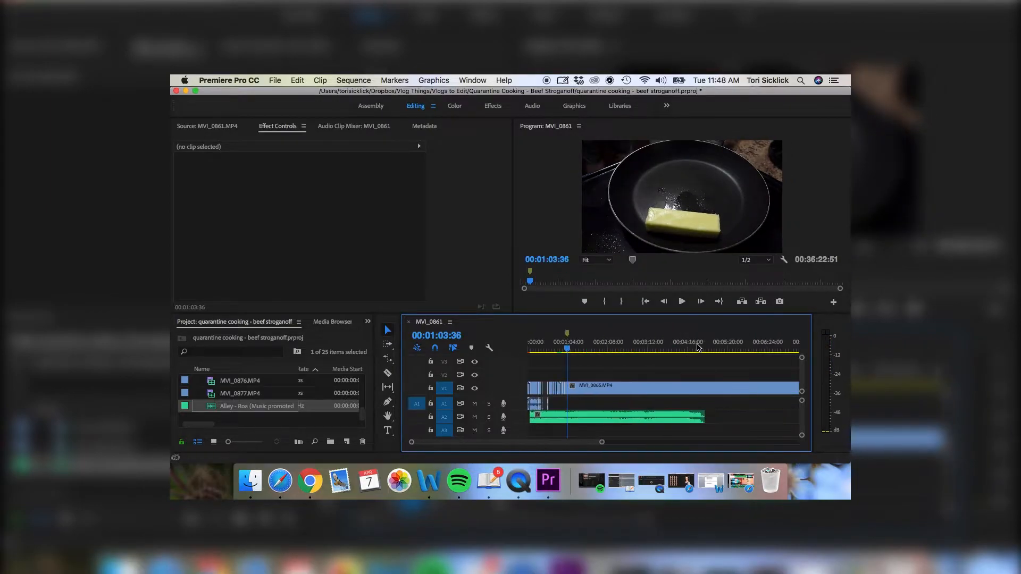
mouse_move(681, 347)
left_mouse_down()
mouse_move(725, 350)
mouse_move(682, 351)
left_mouse_up()
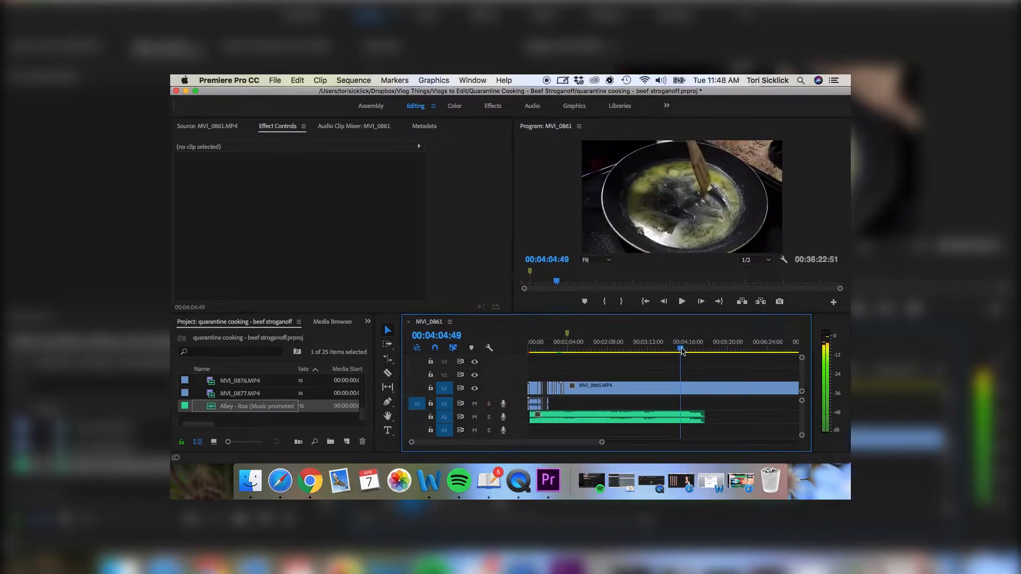
key("space")
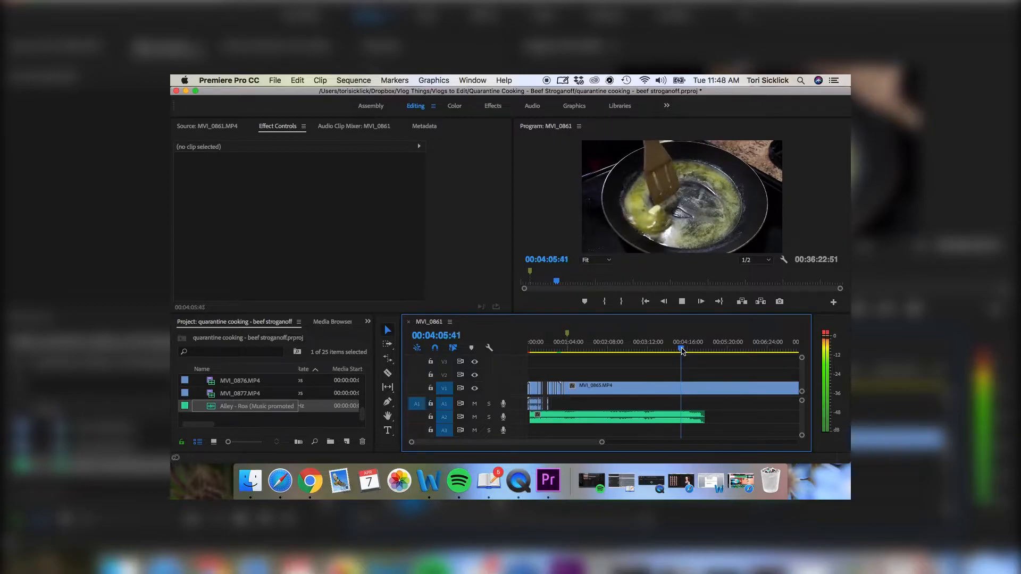
key("space")
key("space")
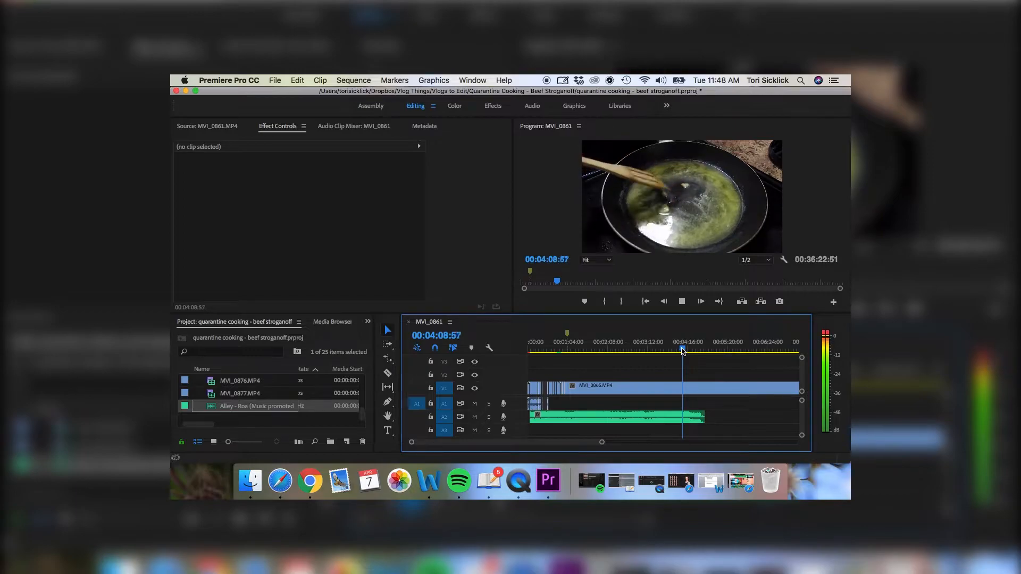
key("space")
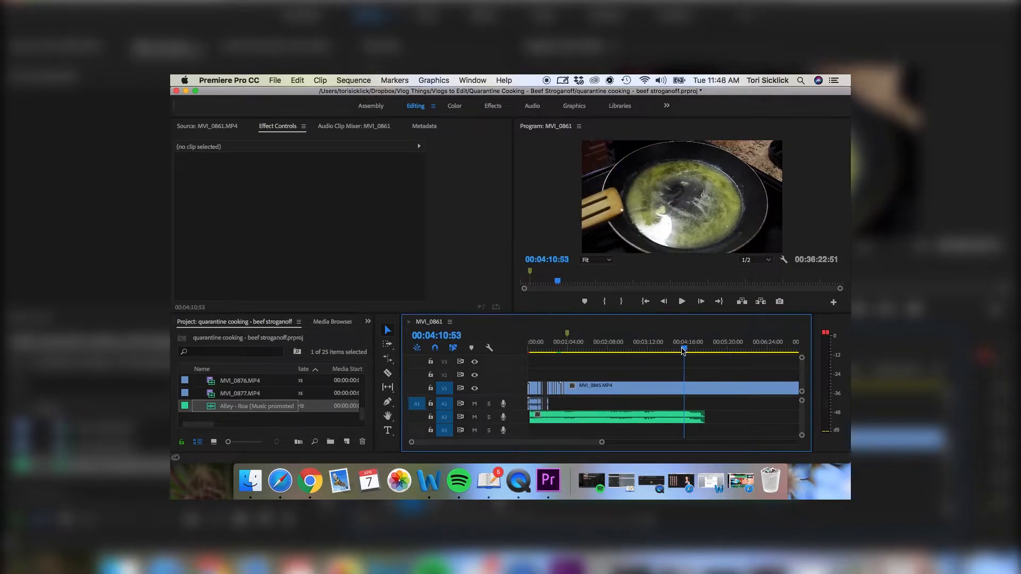
left_click(388, 374)
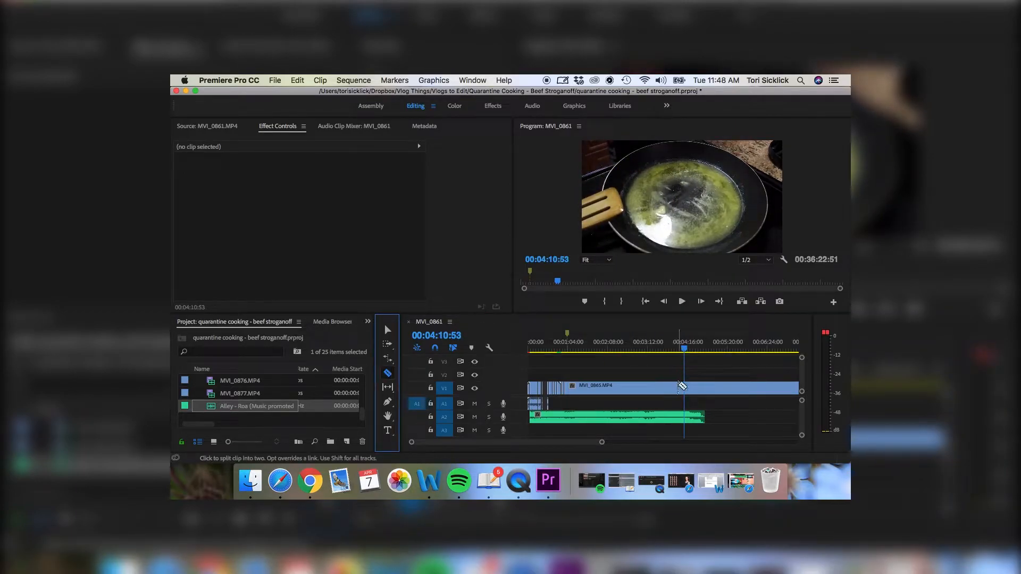
left_click(685, 387)
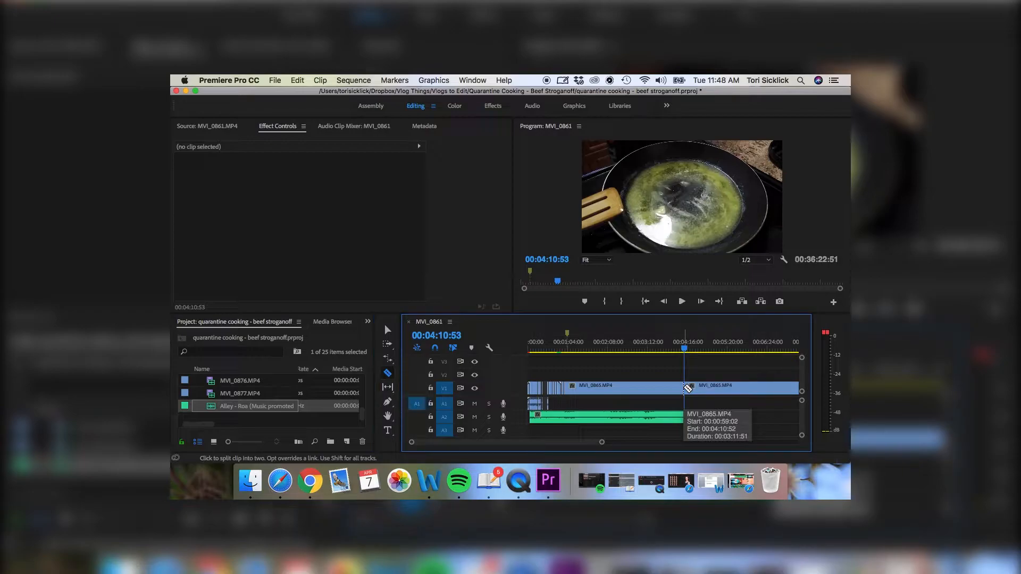
Rate-stretch the first MVI_0865.MP4 piece so it ends at the 00:01:03:36 marker, and clear all markers.
key("r")
left_click_drag(681, 389, 567, 392)
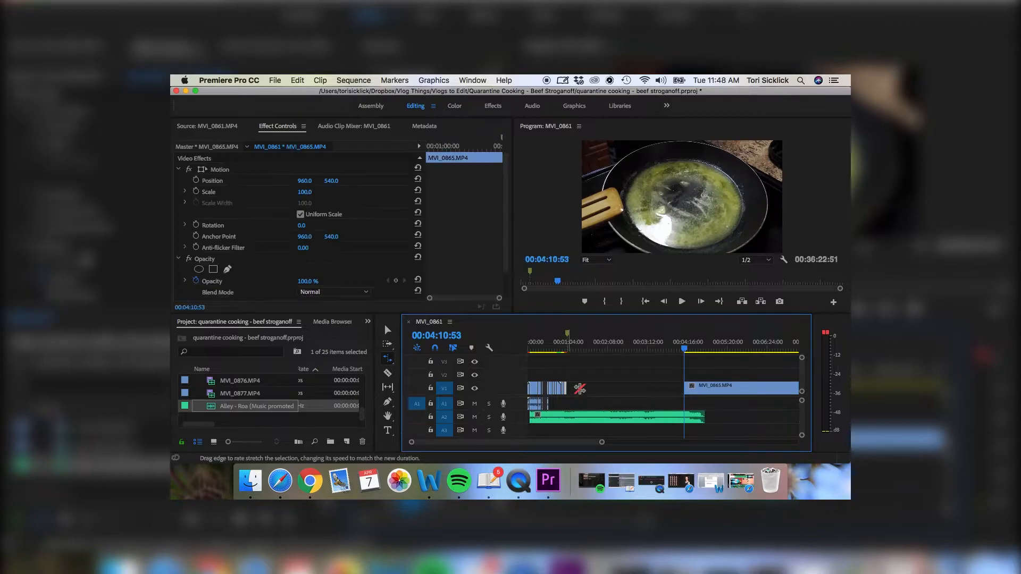
left_click(569, 347)
key("equal")
key("equal")
key("equal")
key("equal")
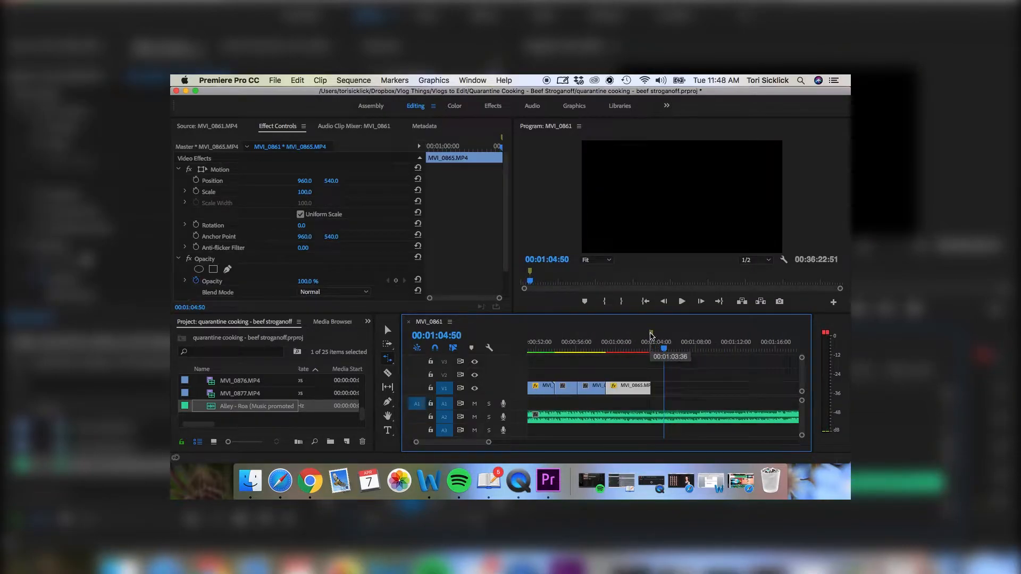
right_click(651, 335)
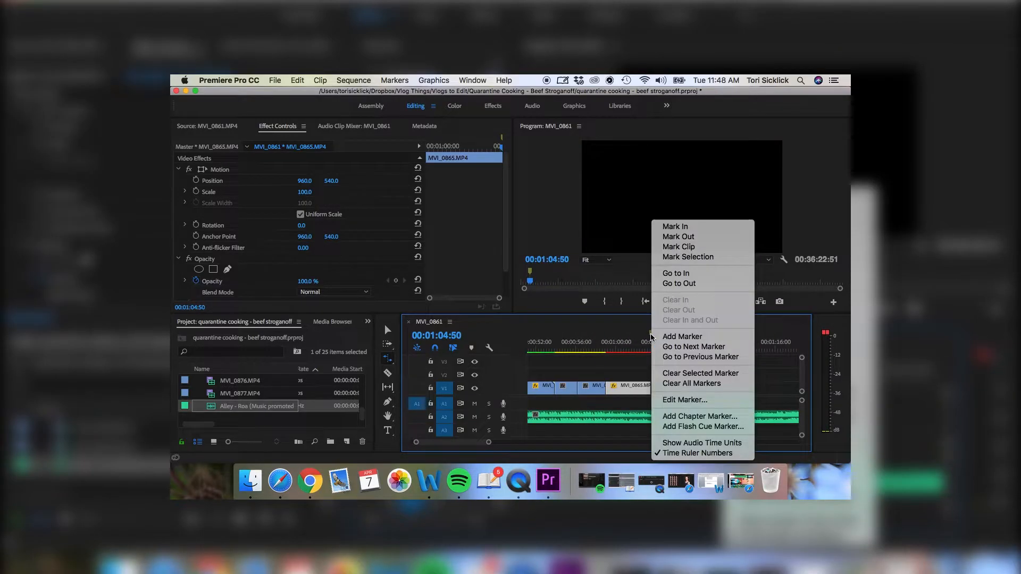
left_click(683, 384)
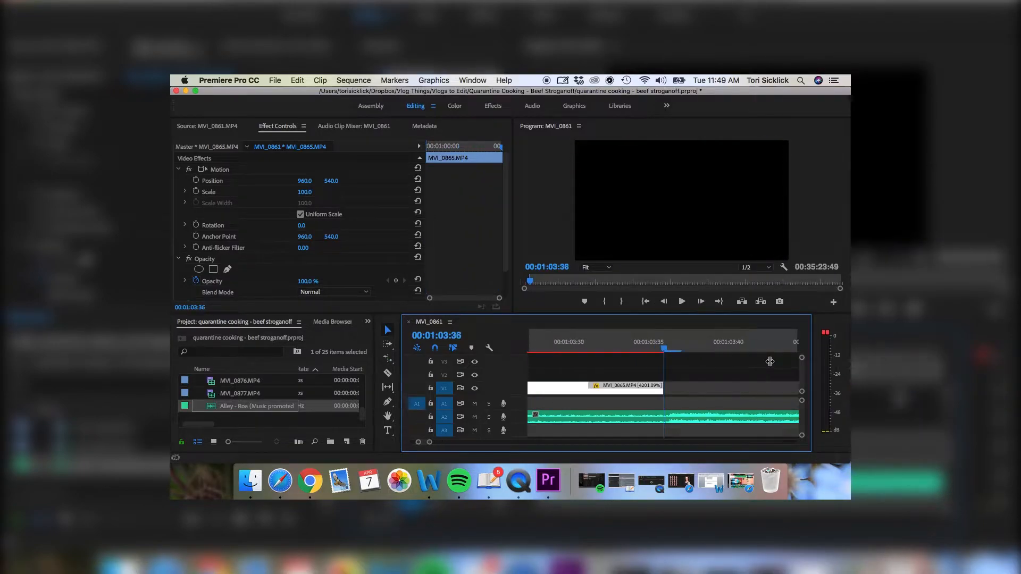
Render the section of the sequence between the in and out points.
left_click(354, 80)
left_click(373, 119)
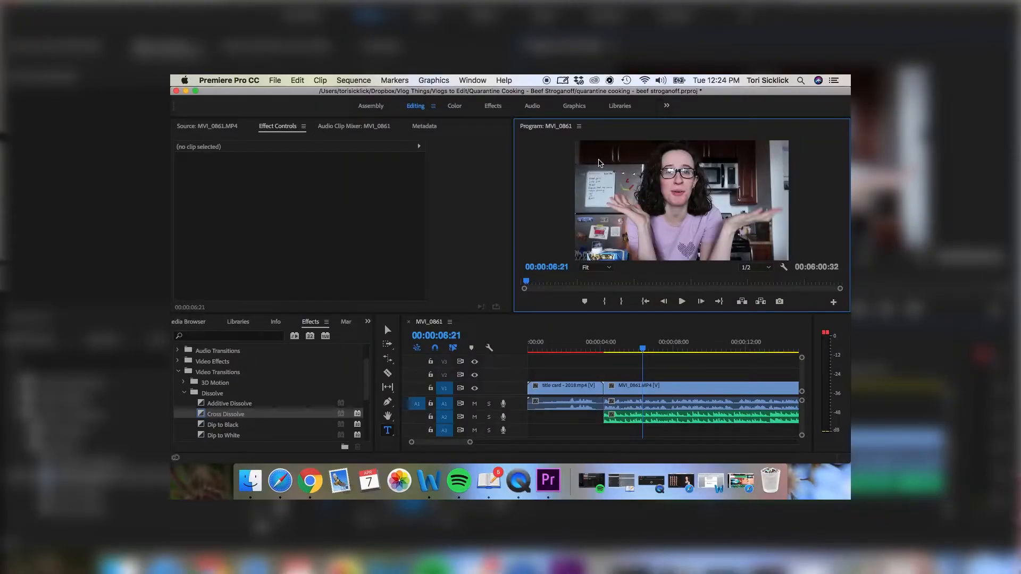
Add a "quarantine" text graphic at 00:00:06:21 over the upper-left part of the MVI_0861.MP4 picture.
left_click(600, 160)
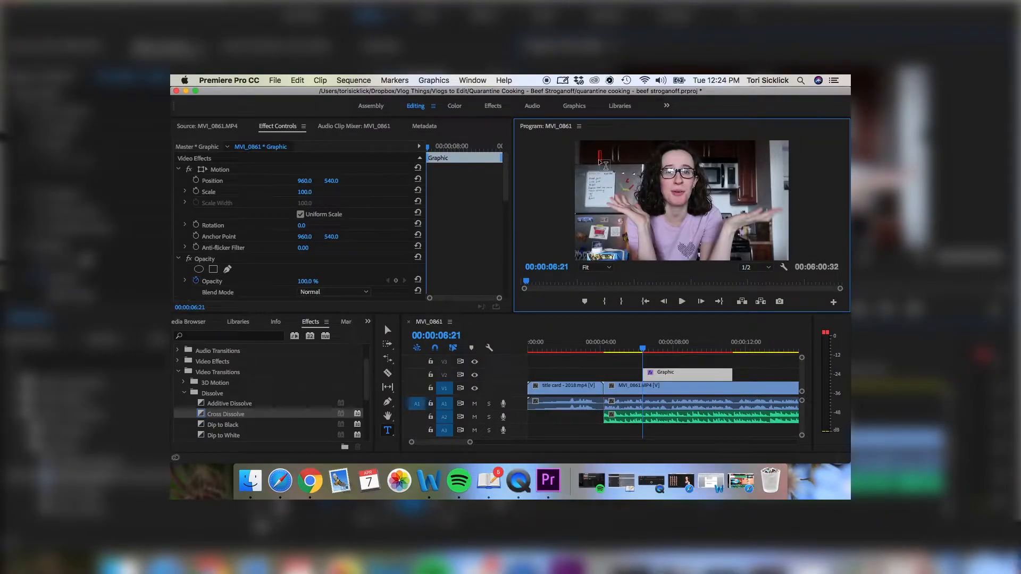
type("quarantine")
left_click(387, 331)
key("v")
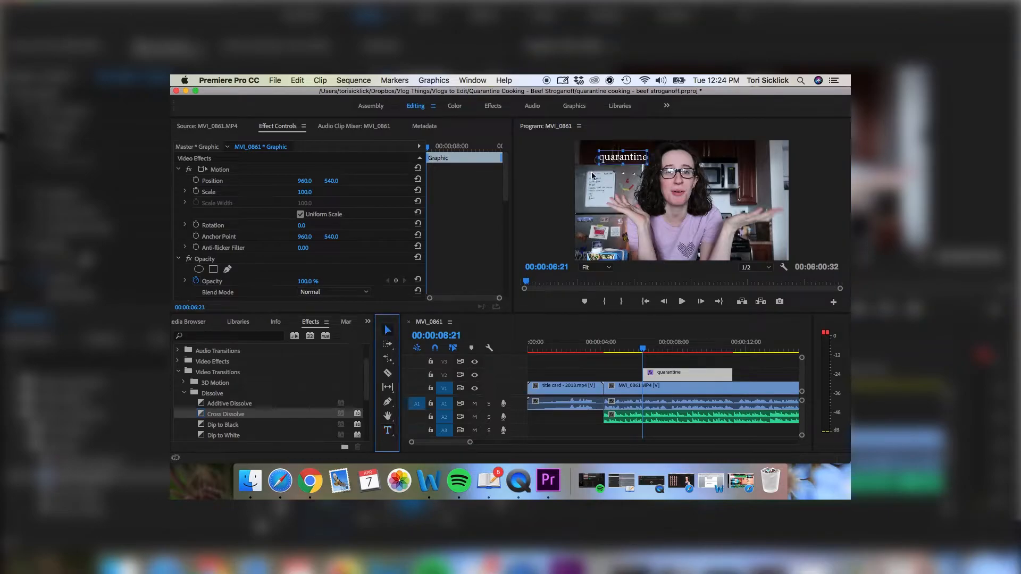
Set the font of the "quarantine" text to Bebas Neue.
scroll(361, 240, "down", 5)
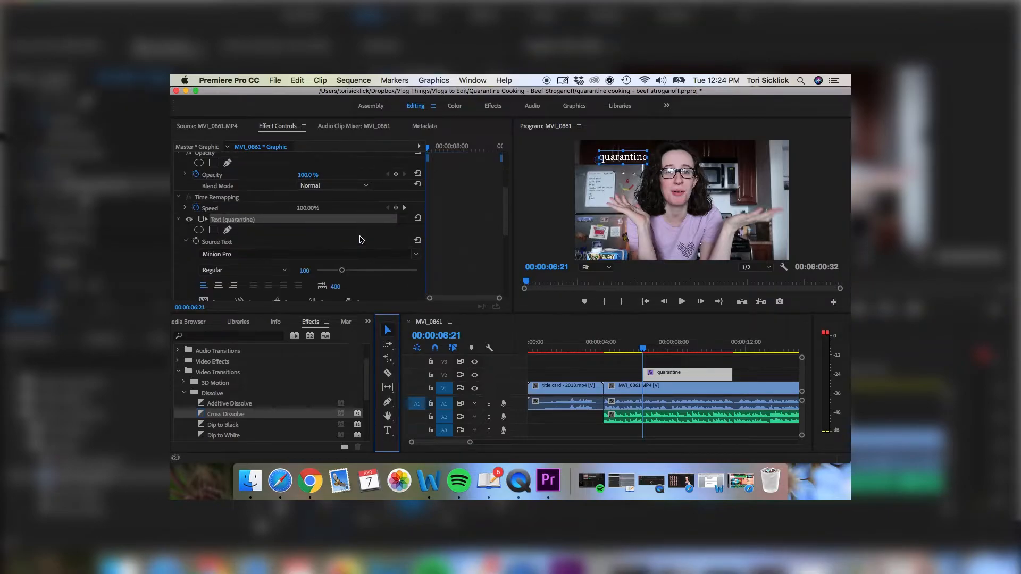
left_click(245, 255)
type("beb")
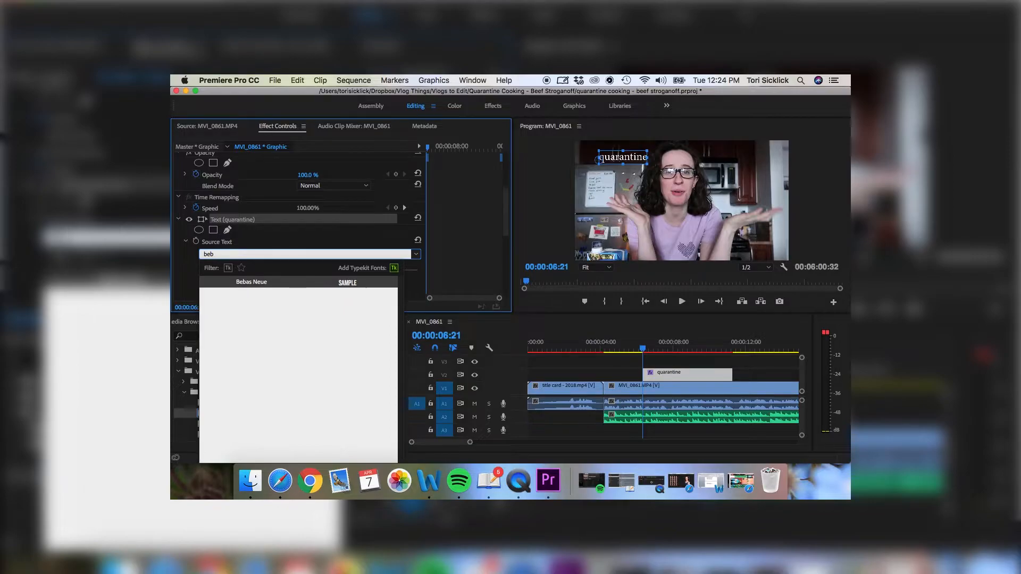
key("Return")
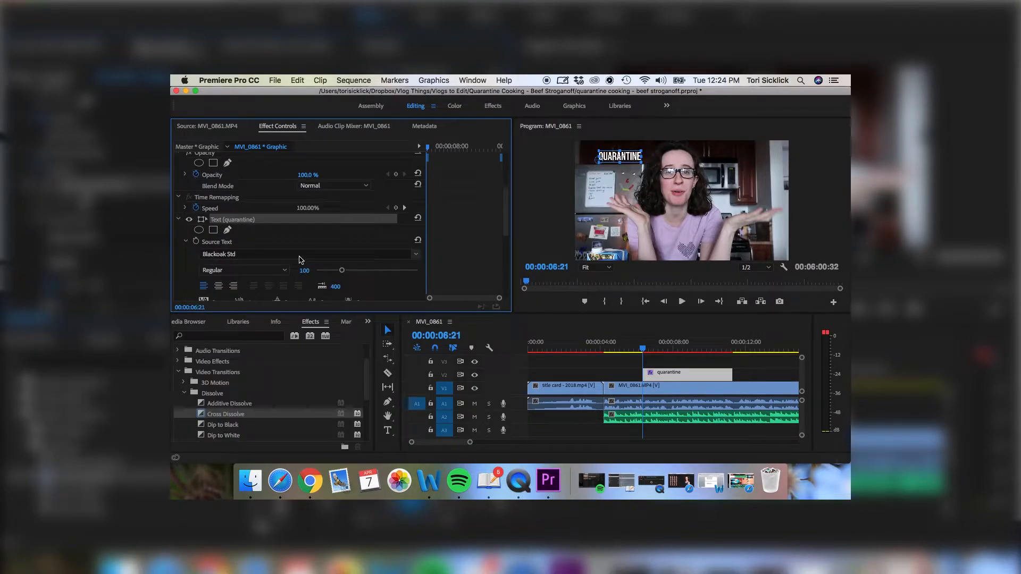
left_click(299, 257)
type("be")
key("Return")
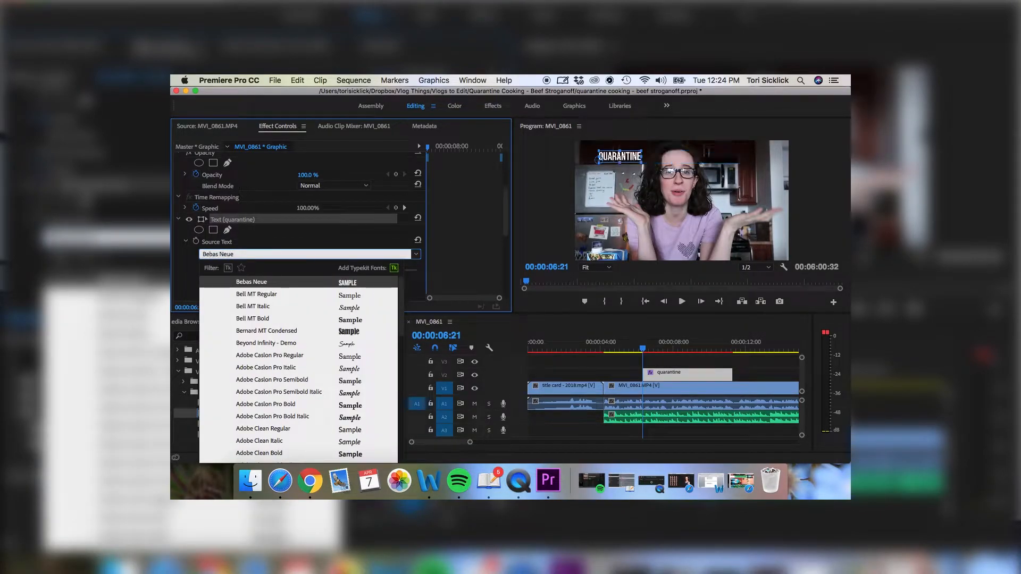
Turn on the shadow for the "quarantine" text and play back its appearance on the timeline.
scroll(436, 264, "down", 5)
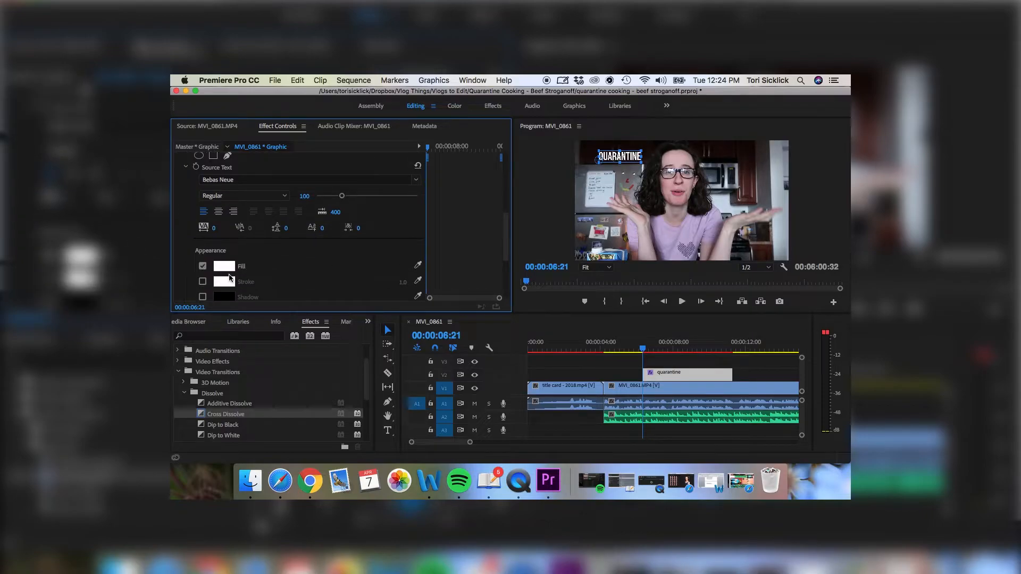
left_click(204, 245)
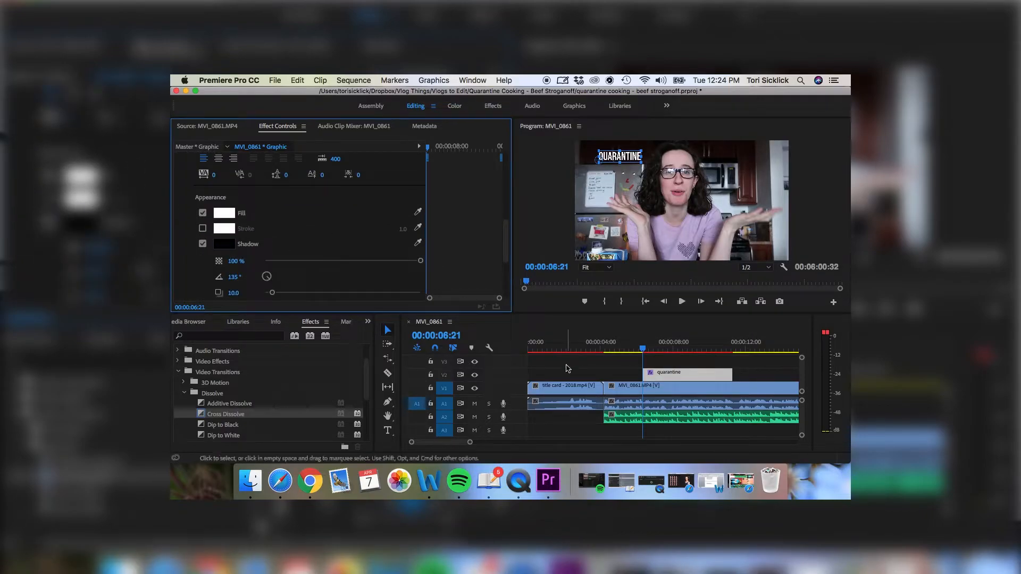
left_click(635, 348)
key("space")
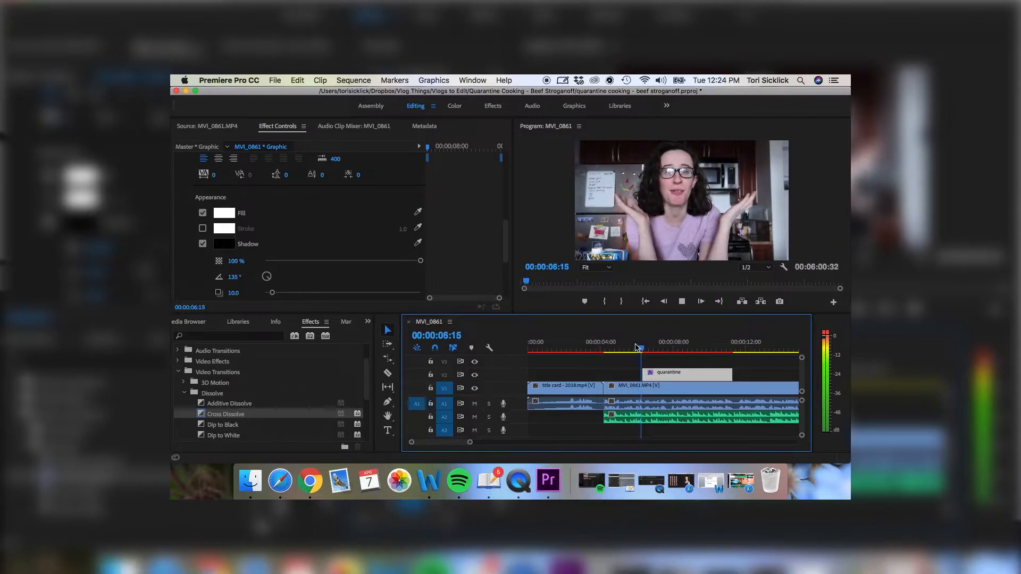
left_click(388, 431)
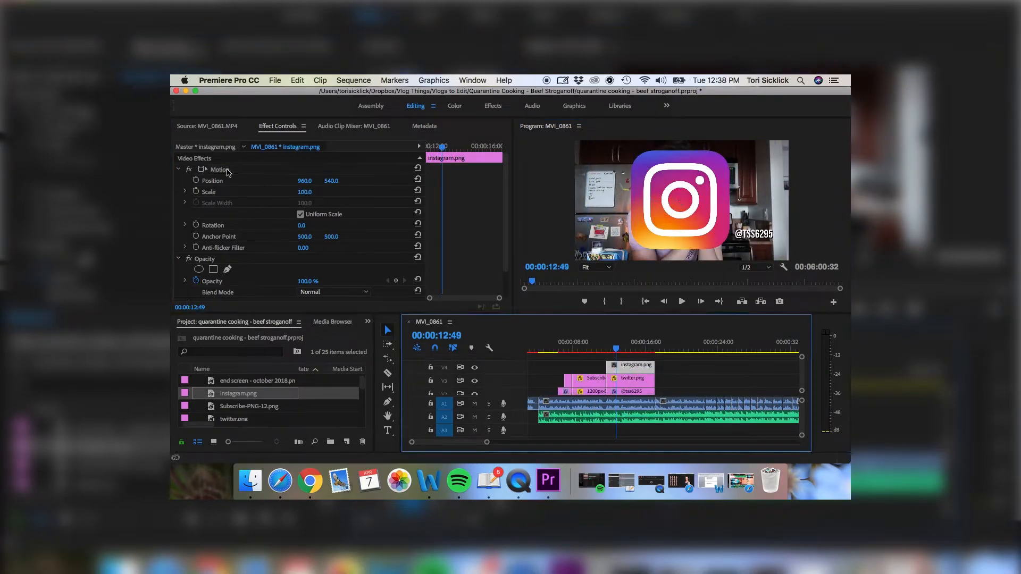
Scale down the Instagram logo and arrange it with the Twitter logo and the social media handle text in the frame's lower-right corner.
left_click(219, 170)
left_click_drag(680, 152, 682, 184)
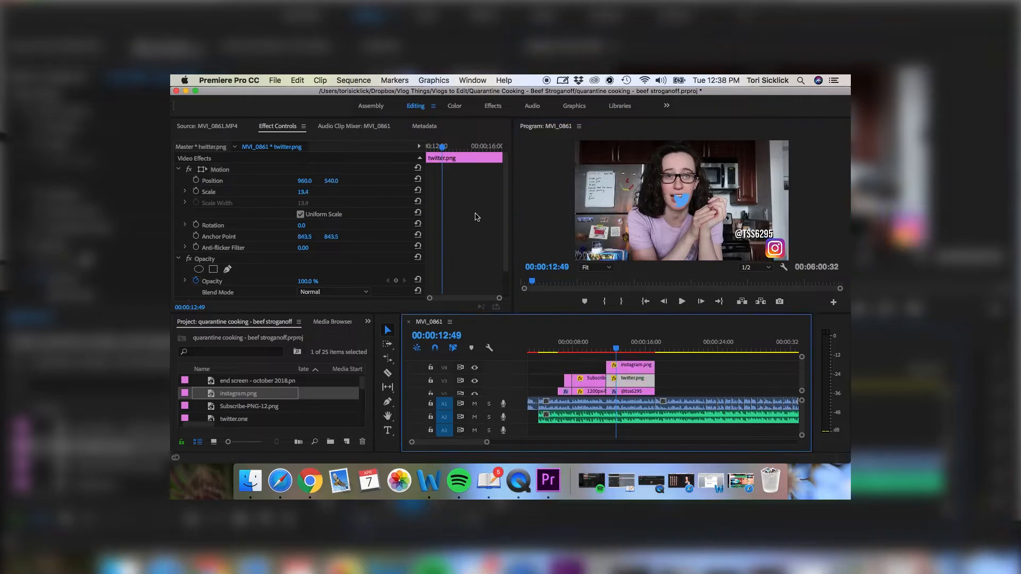
left_click(642, 380)
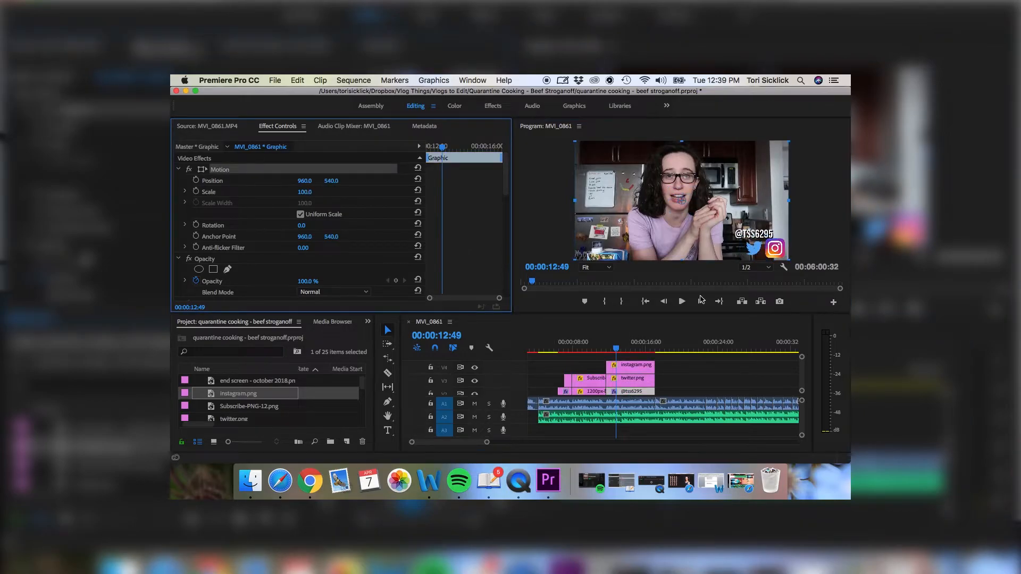
left_click(730, 226)
left_click_drag(729, 227, 739, 223)
key("space")
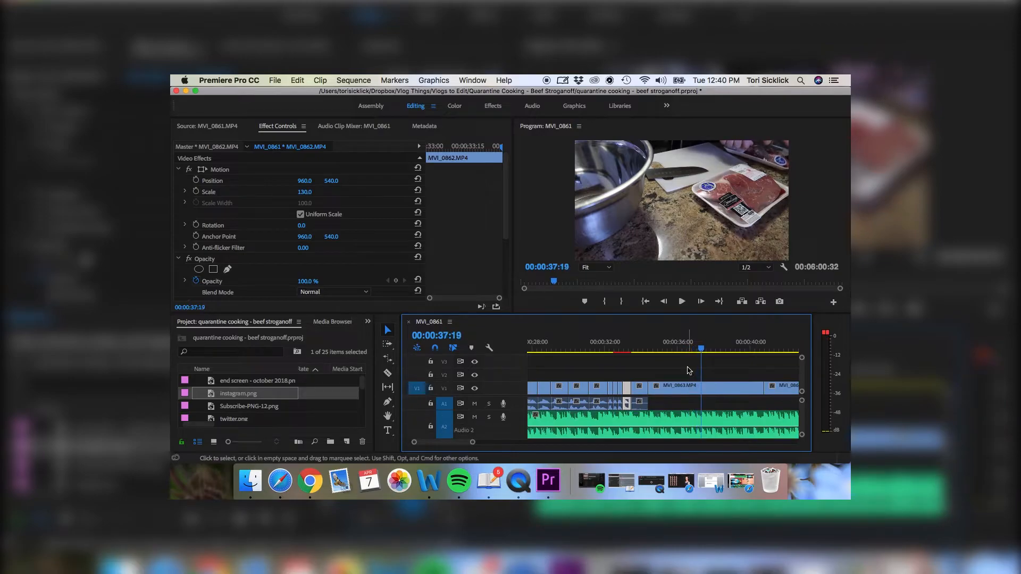
Set the volume level of the Alley - Roa music clip to -25 dB near the start of the talking footage.
left_click_drag(697, 349, 636, 417)
left_click(636, 418)
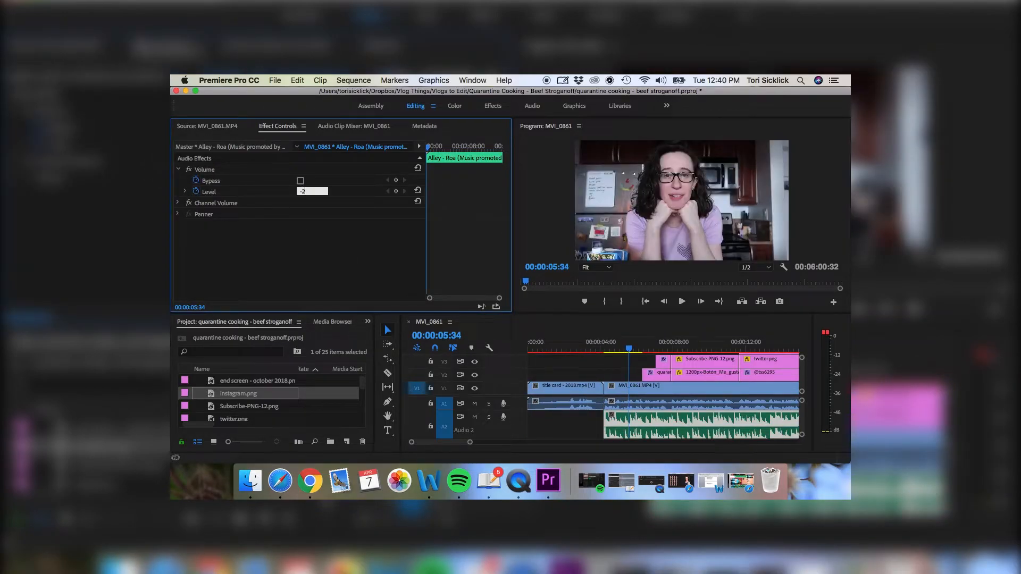
left_click(682, 301)
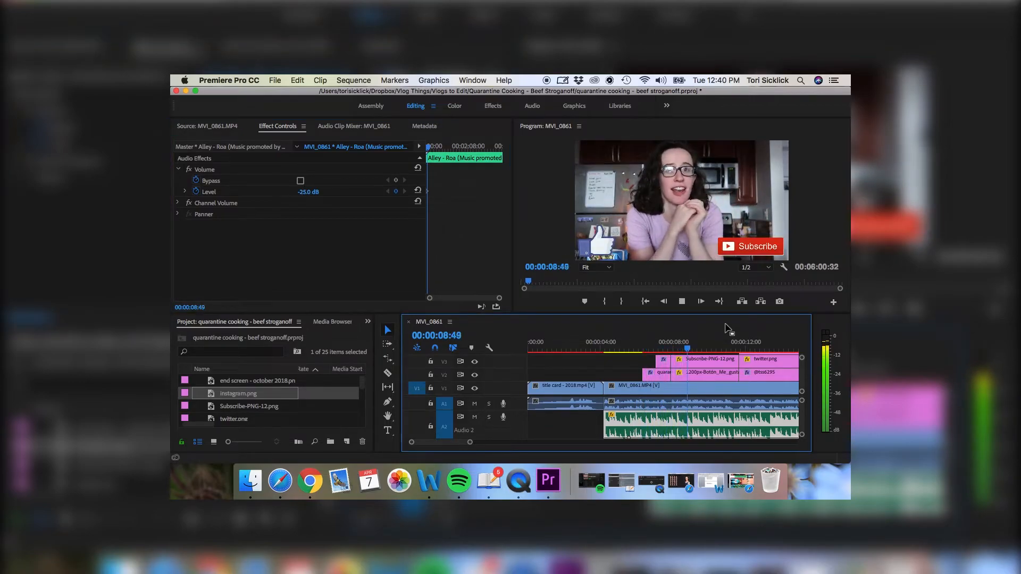
Play back the intro around 00:00:07:33 to check the lowered music under the voice and the title graphics.
left_click(604, 322)
key("minus")
key("space")
left_click(601, 343)
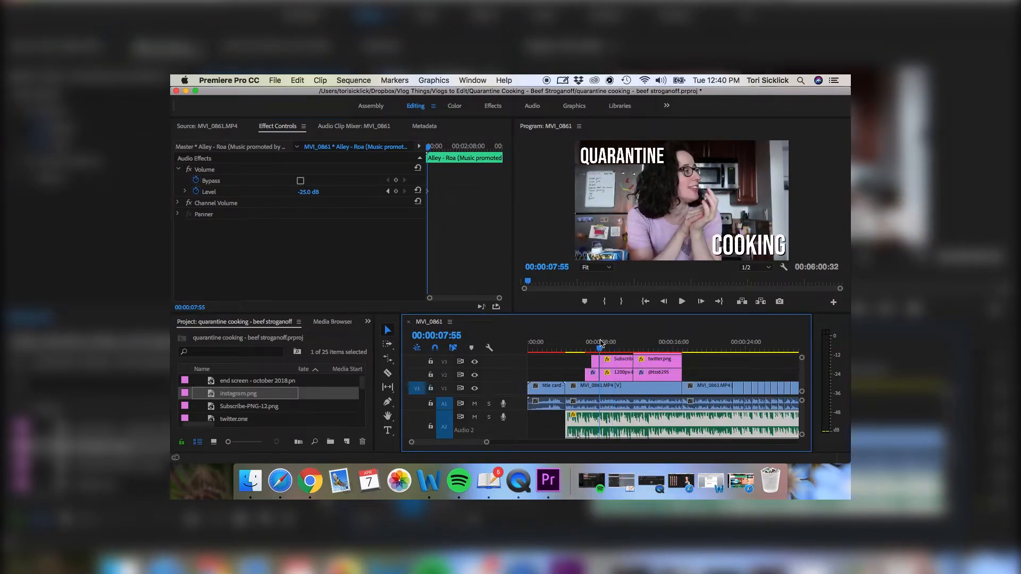
key("equal")
key("equal")
key("equal")
key("equal")
key("space")
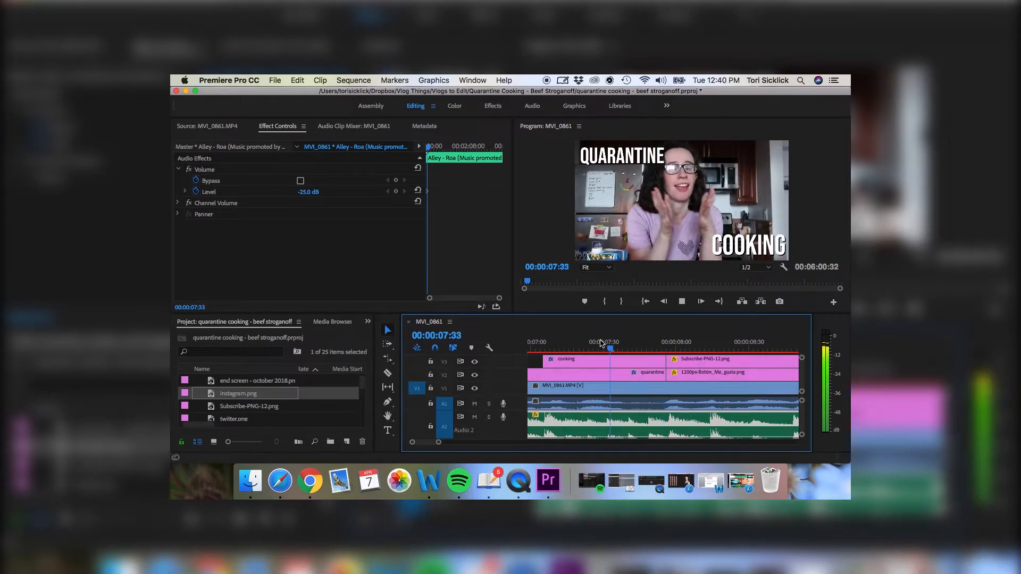
key("space")
Keyframe the music clip's volume up to 0 dB where the talking footage ends, around 00:00:34:22 to 00:00:34:31, and play back the transition.
key("minus")
key("minus")
key("minus")
key("minus")
key("minus")
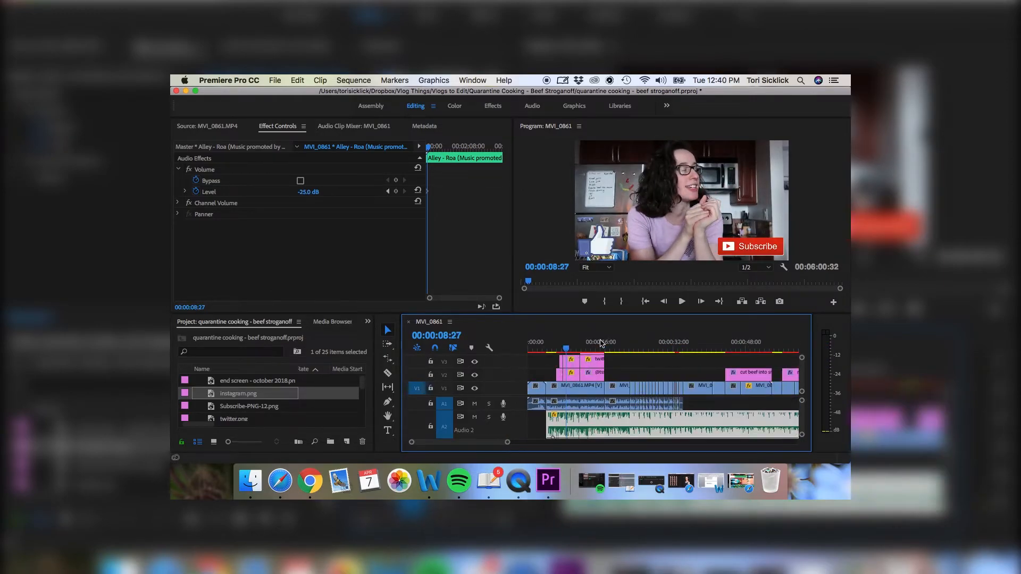
key("equal")
key("equal")
key("equal")
key("equal")
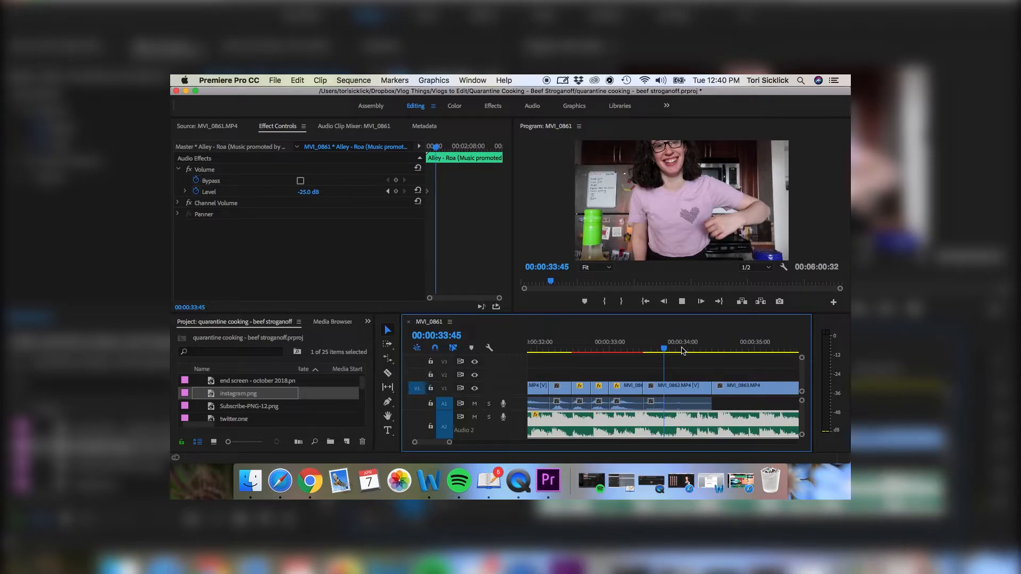
key("space")
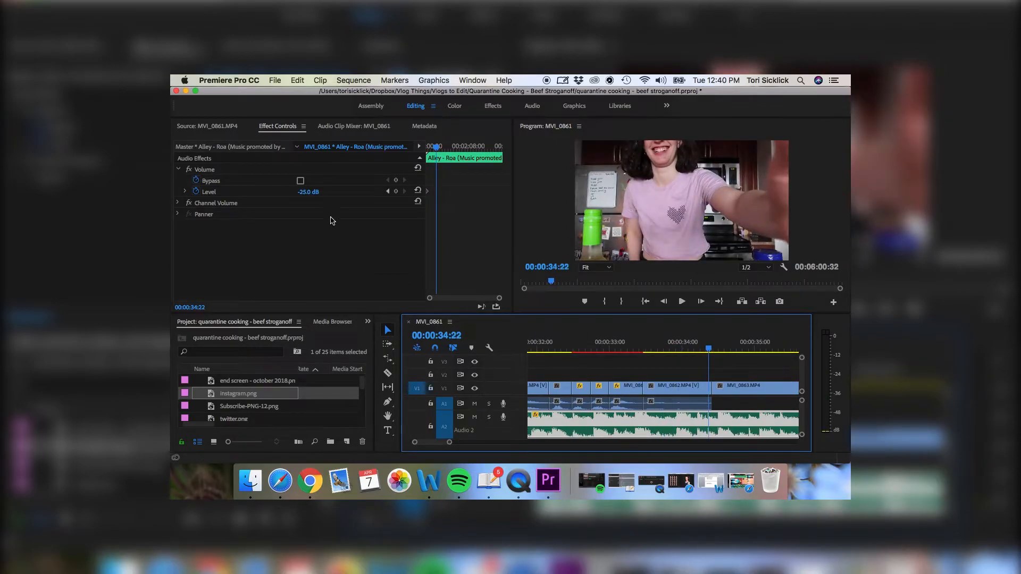
left_click(396, 191)
key("space")
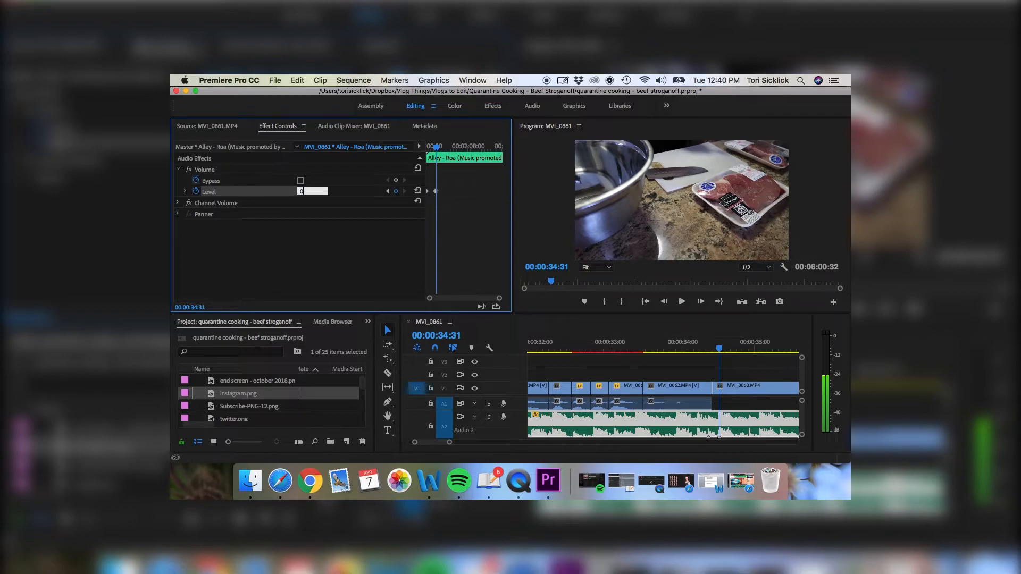
key("Return")
left_click(691, 350)
key("space")
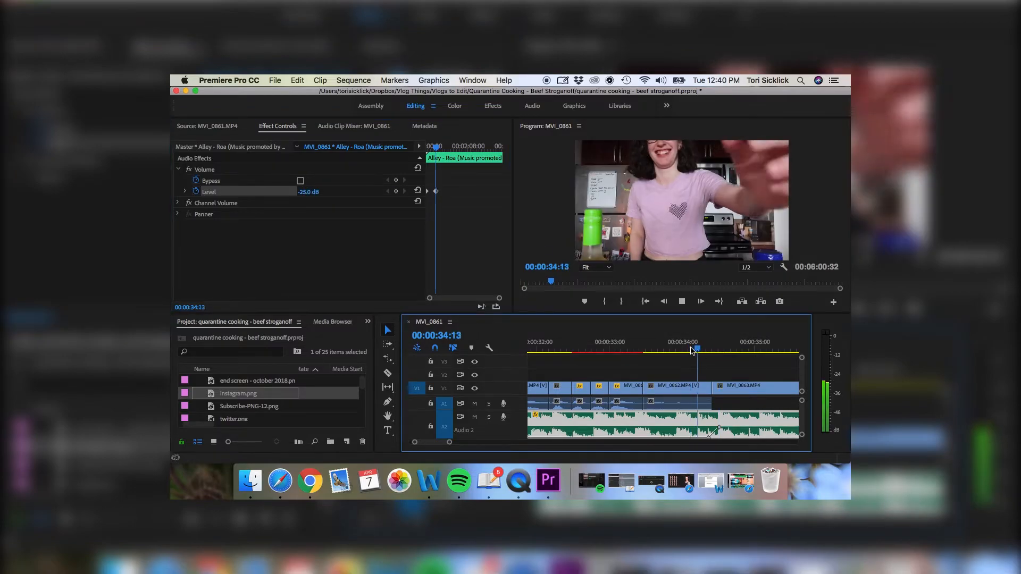
Maximize the Program monitor frame with the sequence at 00:00:00:00 for reviewing the full edit.
key("backslash")
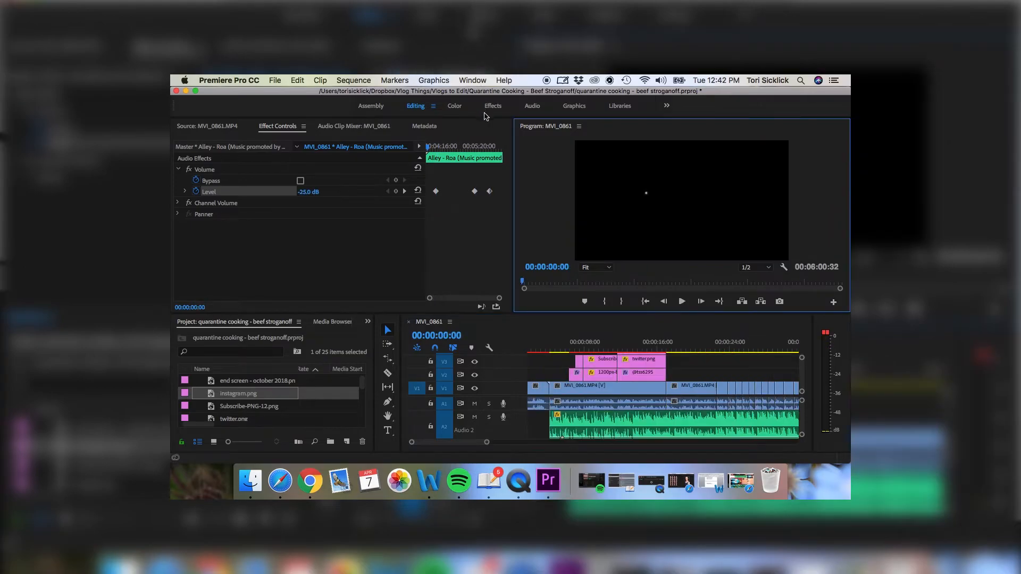
left_click(473, 81)
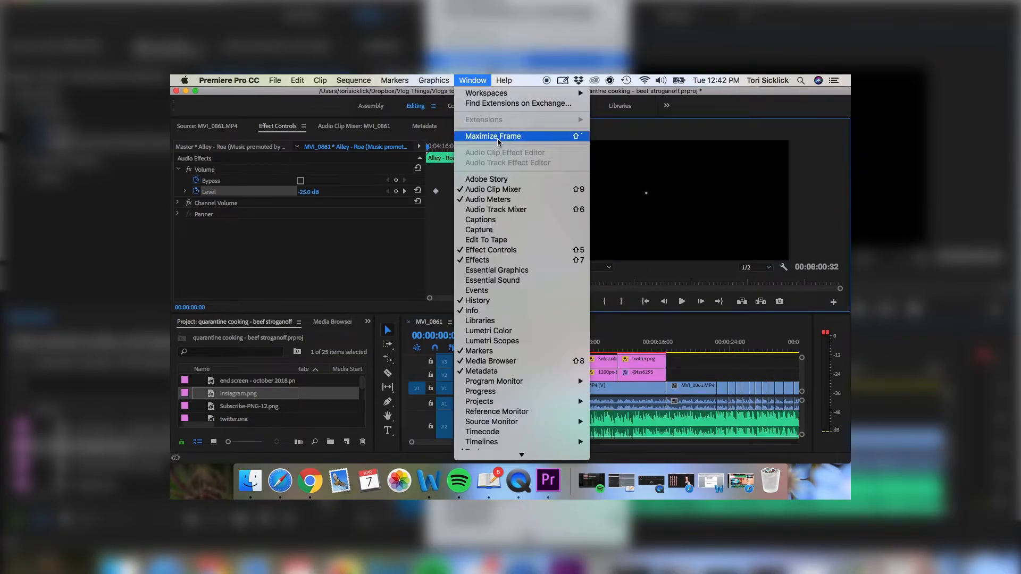
left_click(498, 137)
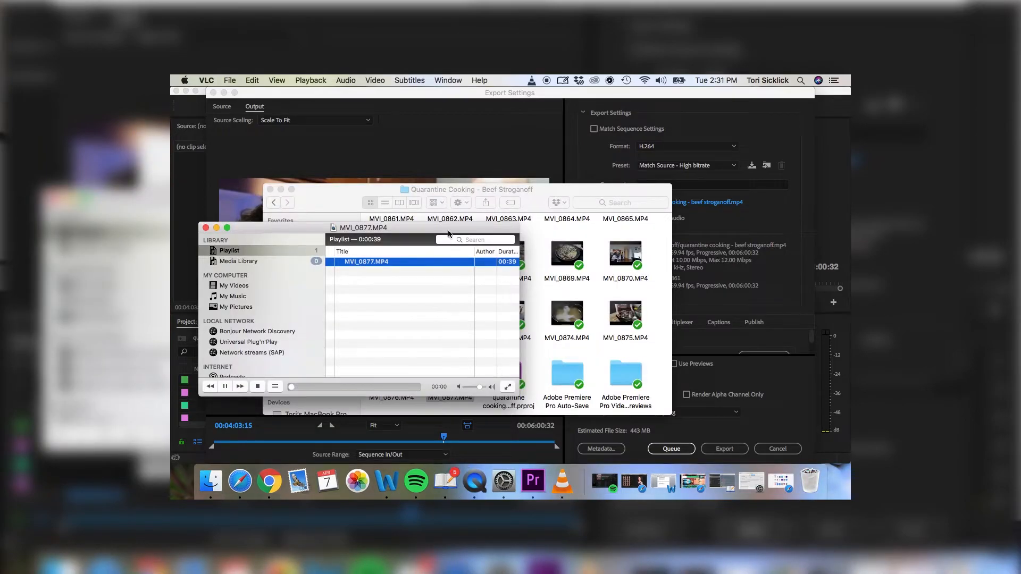
Open MVI_0877.MP4 in VLC, pause it, and capture a screenshot of just the video frame as a thumbnail photo.
double_click(365, 263)
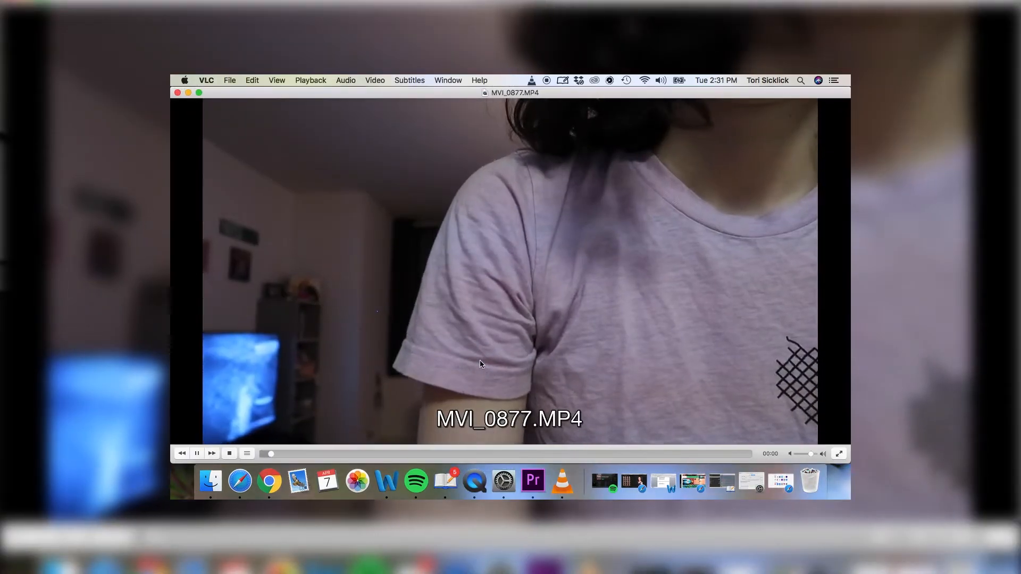
key("space")
key("super+shift+4")
left_click_drag(202, 100, 817, 440)
left_click_drag(818, 440, 817, 441)
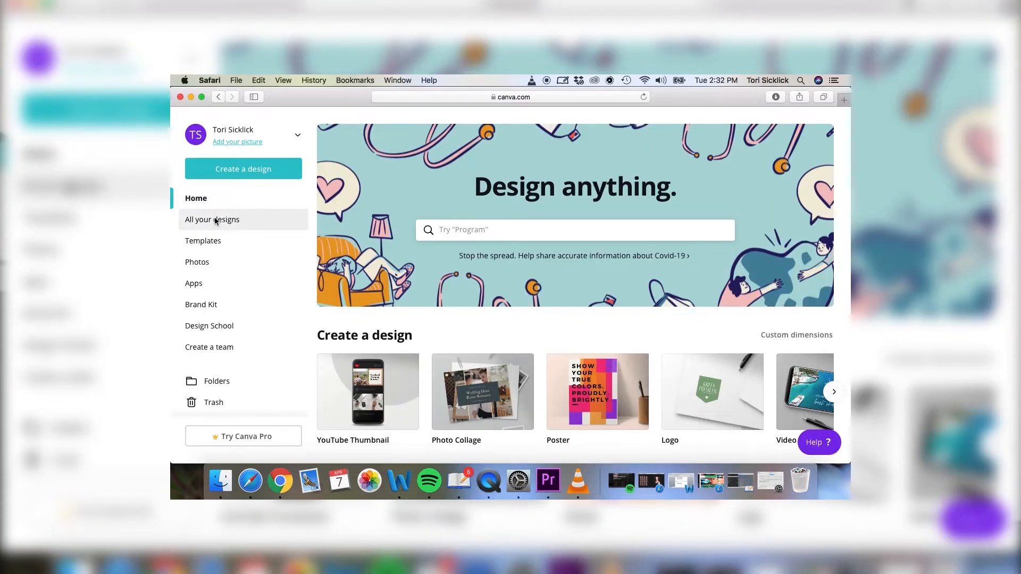
In Canva, make a copy of the existing "Quarantine Cooking Loaded Chicken Quesadillas" thumbnail design.
left_click(215, 220)
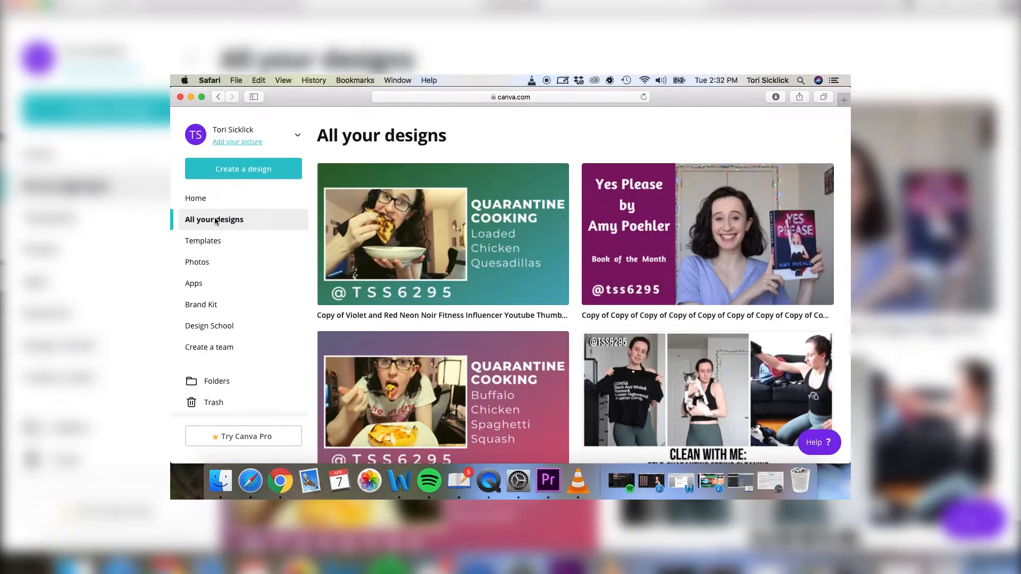
left_click(555, 178)
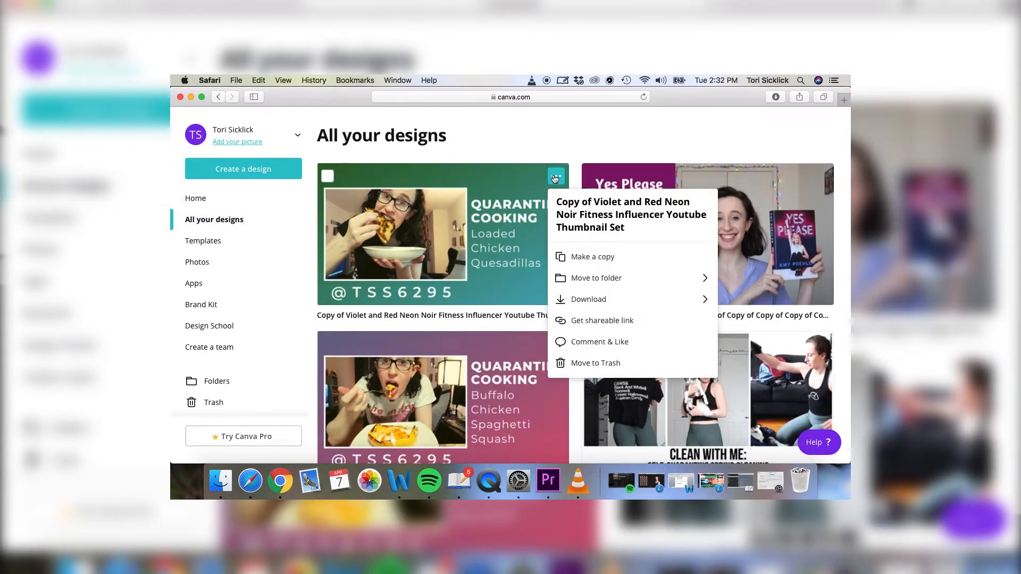
left_click(581, 258)
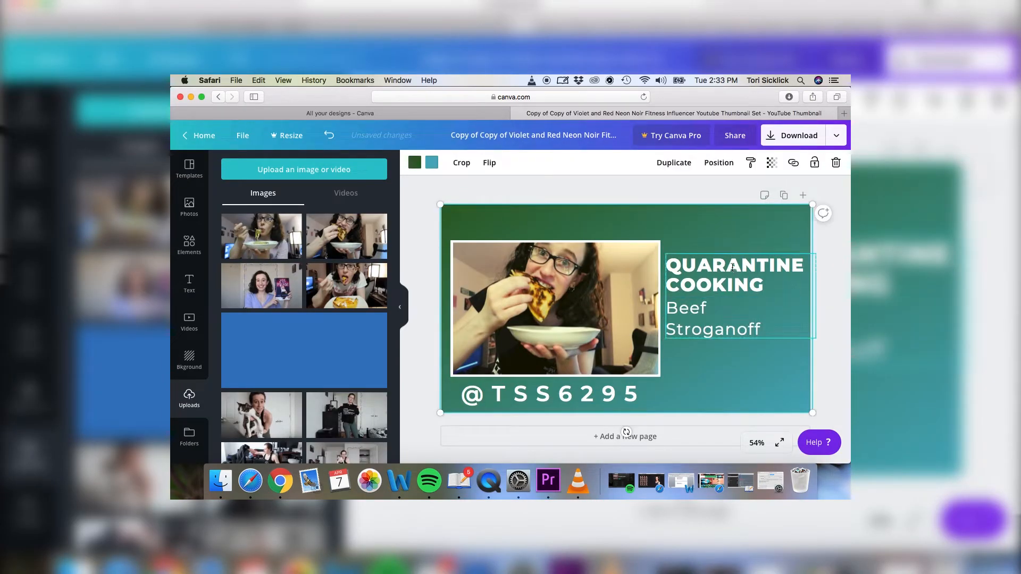
Recolor the Beef Stroganoff thumbnail's background gradient with orange-brown as the first colour and dark green #195b43 as the second.
left_click(732, 270)
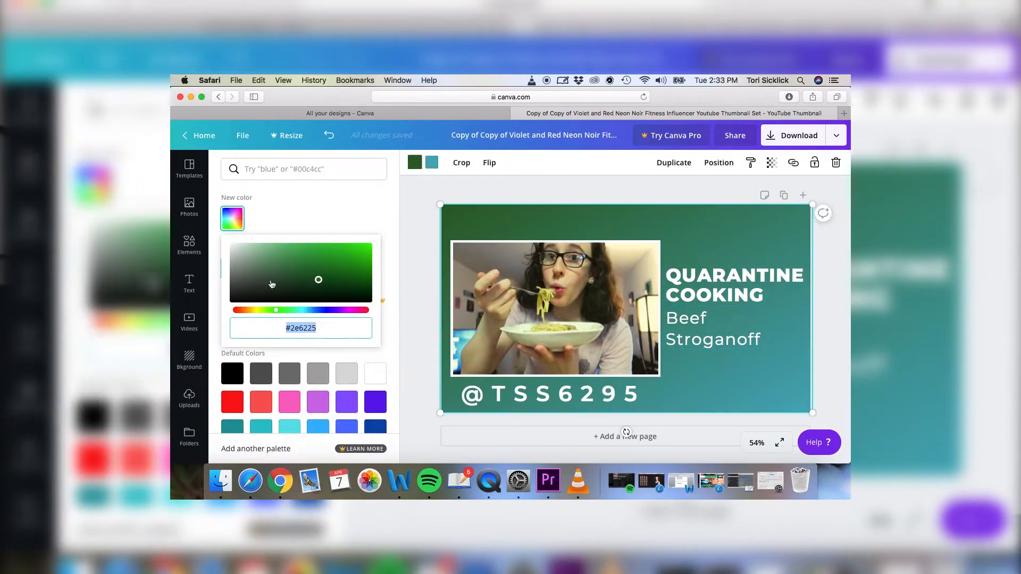
left_click(270, 271)
left_click(249, 310)
left_click(432, 162)
left_click(232, 219)
left_click_drag(312, 310, 366, 311)
left_click(323, 267)
left_click(330, 281)
left_click(295, 310)
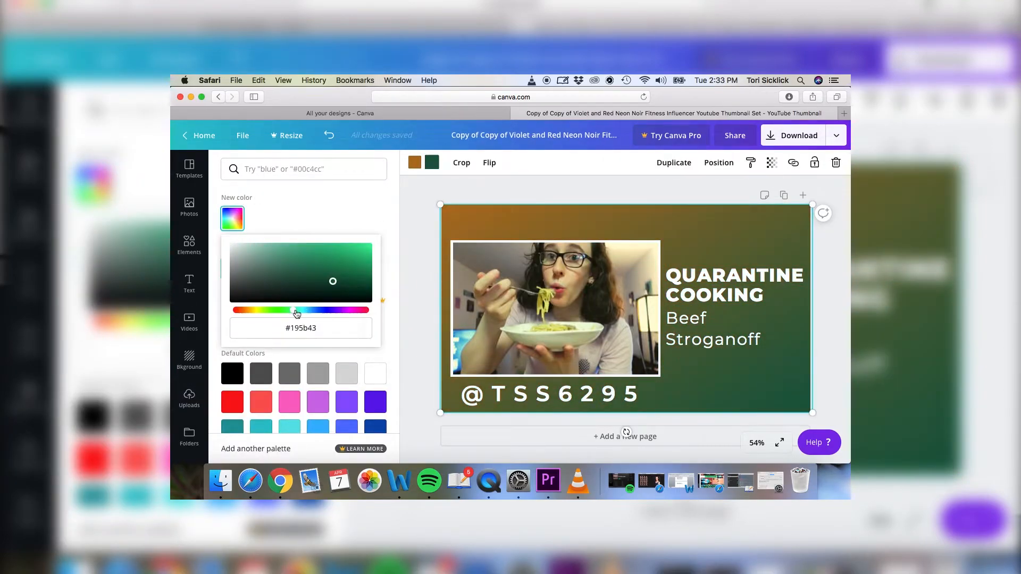
Return to the uploaded images and download the Beef Stroganoff thumbnail as a PNG.
left_click(189, 398)
left_click(786, 139)
left_click(761, 325)
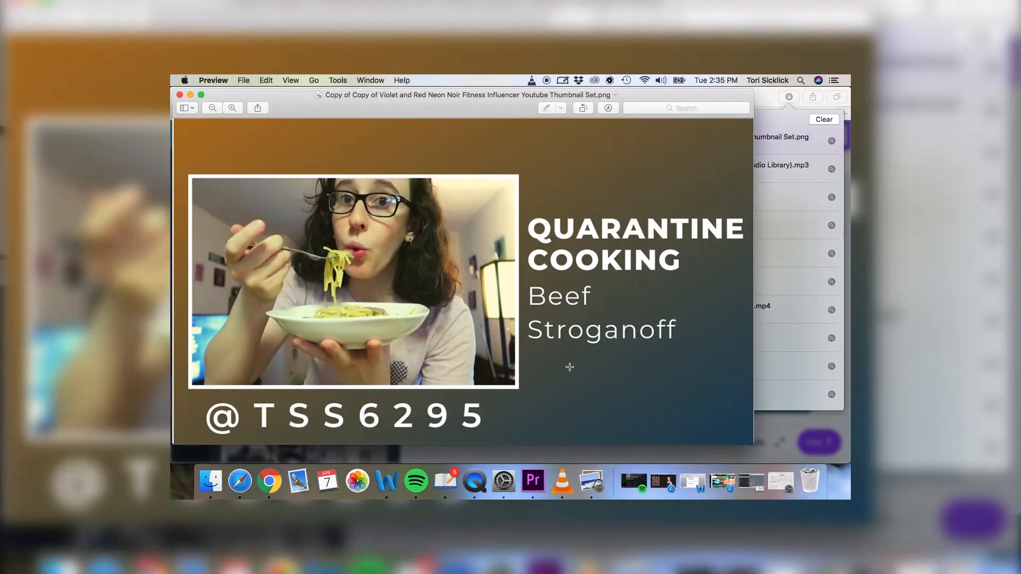
Rename the downloaded thumbnail in Preview as "quarantine cooking - beef stroganoff" and choose its save folder.
left_click(477, 96)
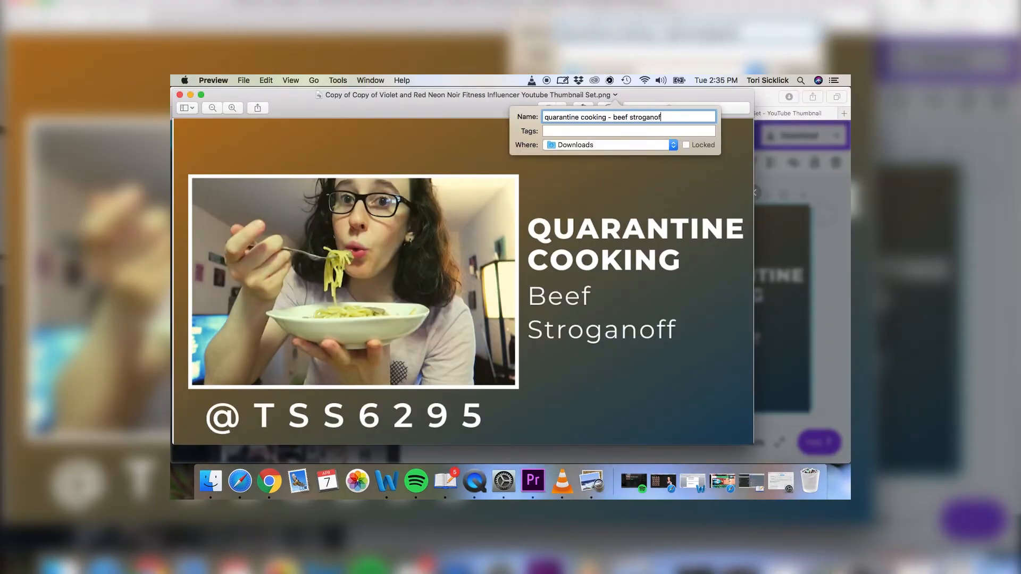
type("f")
left_click(610, 145)
left_click(612, 319)
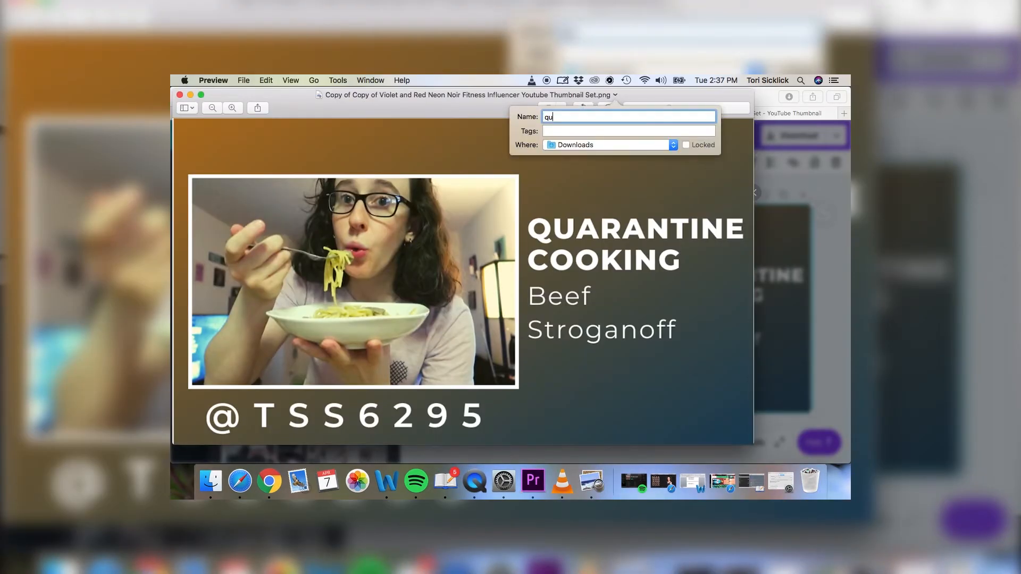
type("noff")
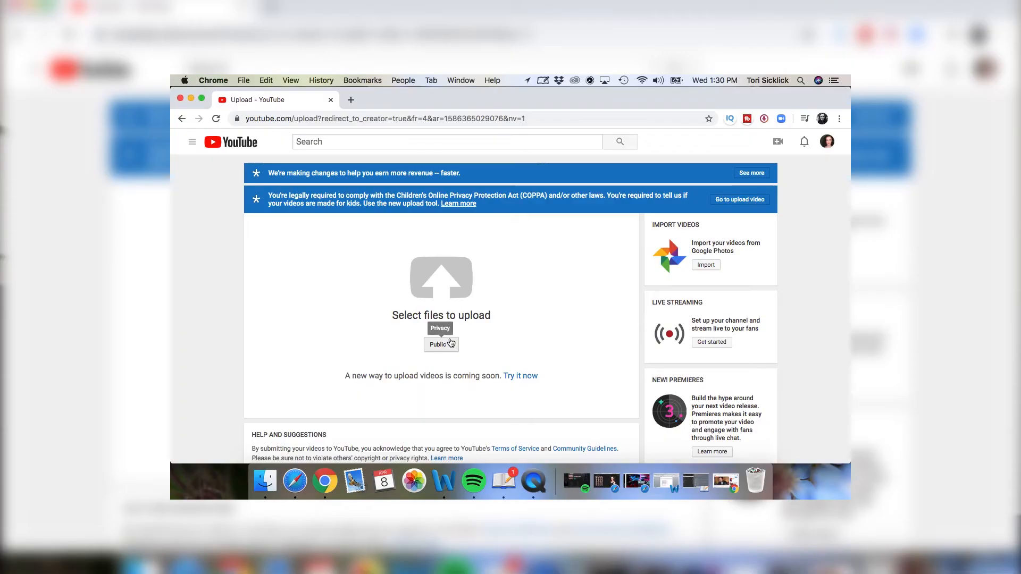
Switch to YouTube in Chrome, select the vlog for upload, and add the hashtag #StayAtHome to its description.
left_click(455, 275)
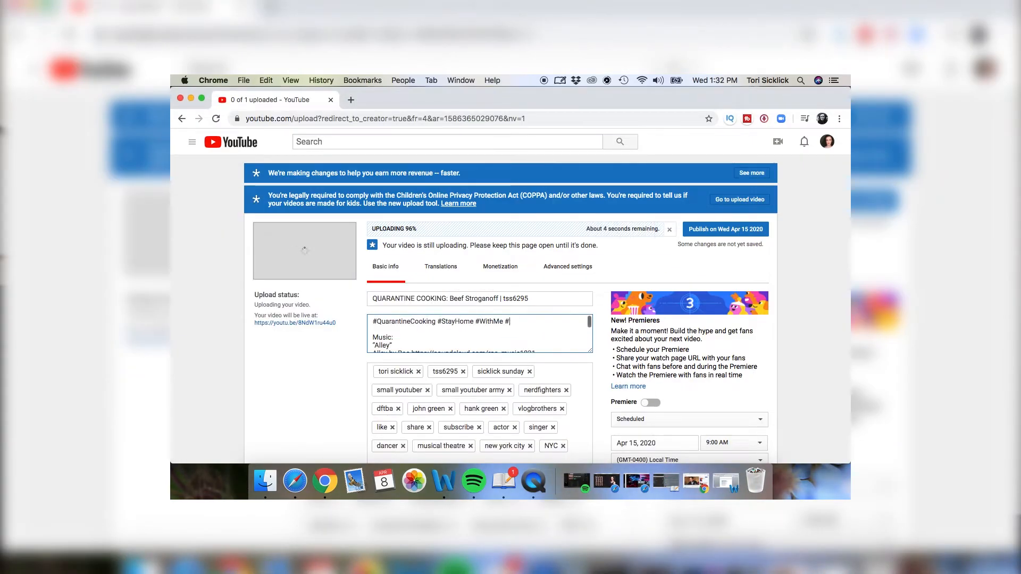
type("StayAtHome")
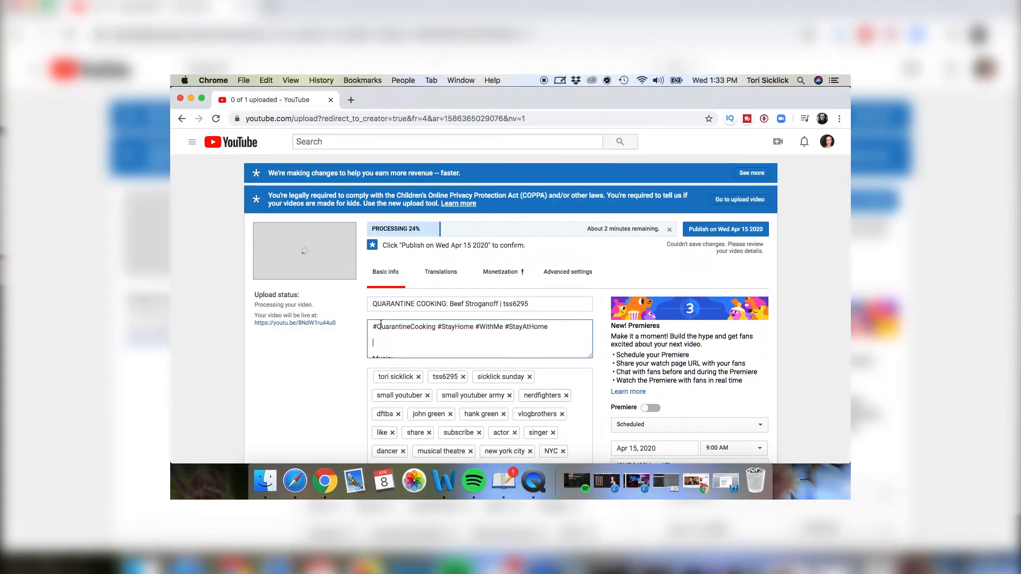